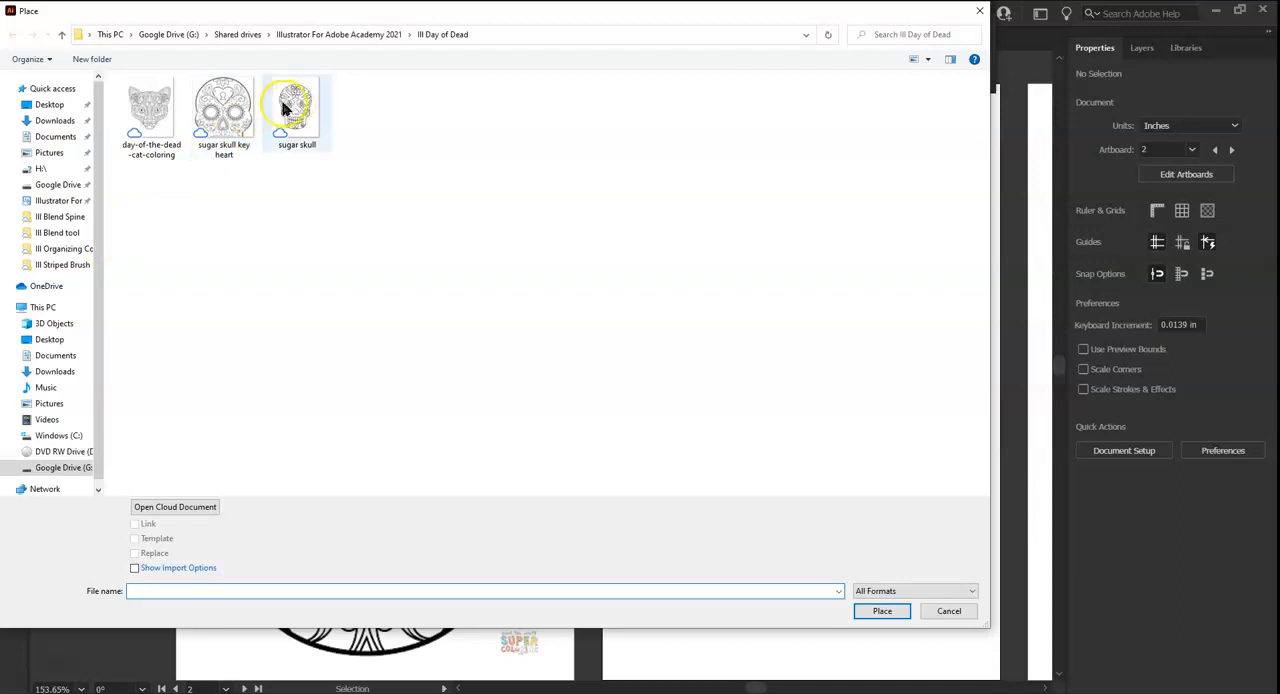
# Place the day-of-the-dead-cat-coloring image on the second artboard, scaled to fit beside the skull.
pyautogui.click(150, 100)
pyautogui.click(870, 612)
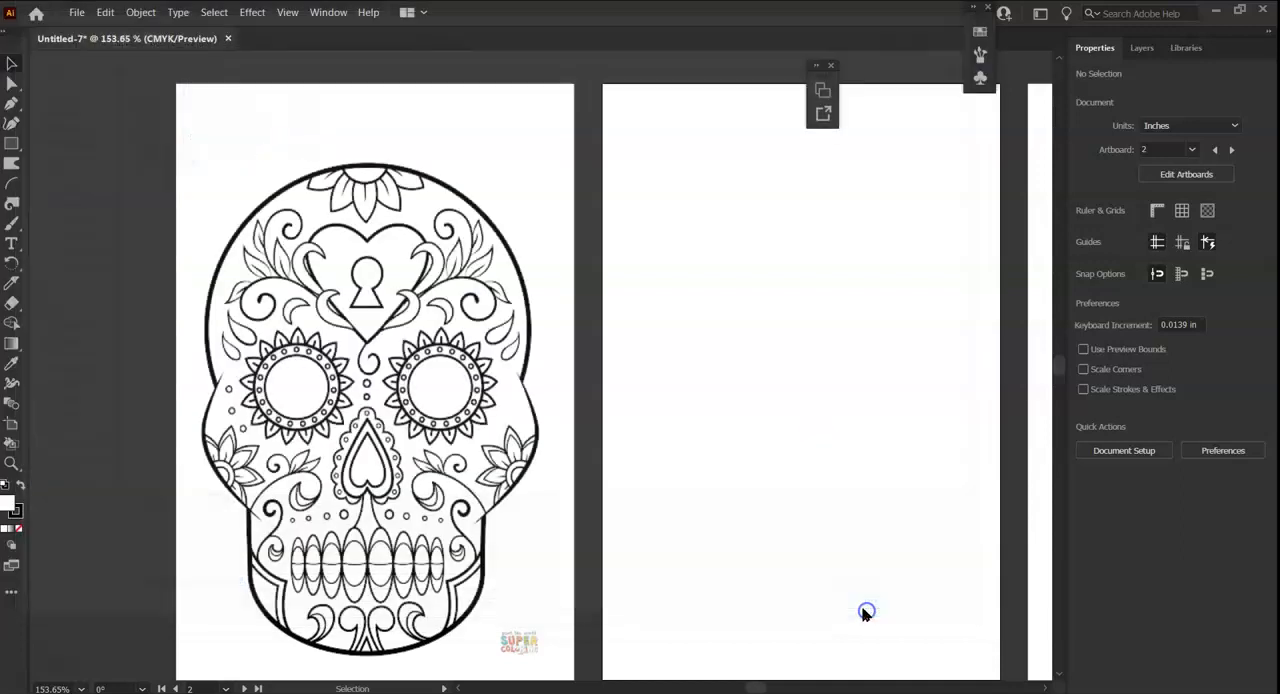
pyautogui.click(620, 103)
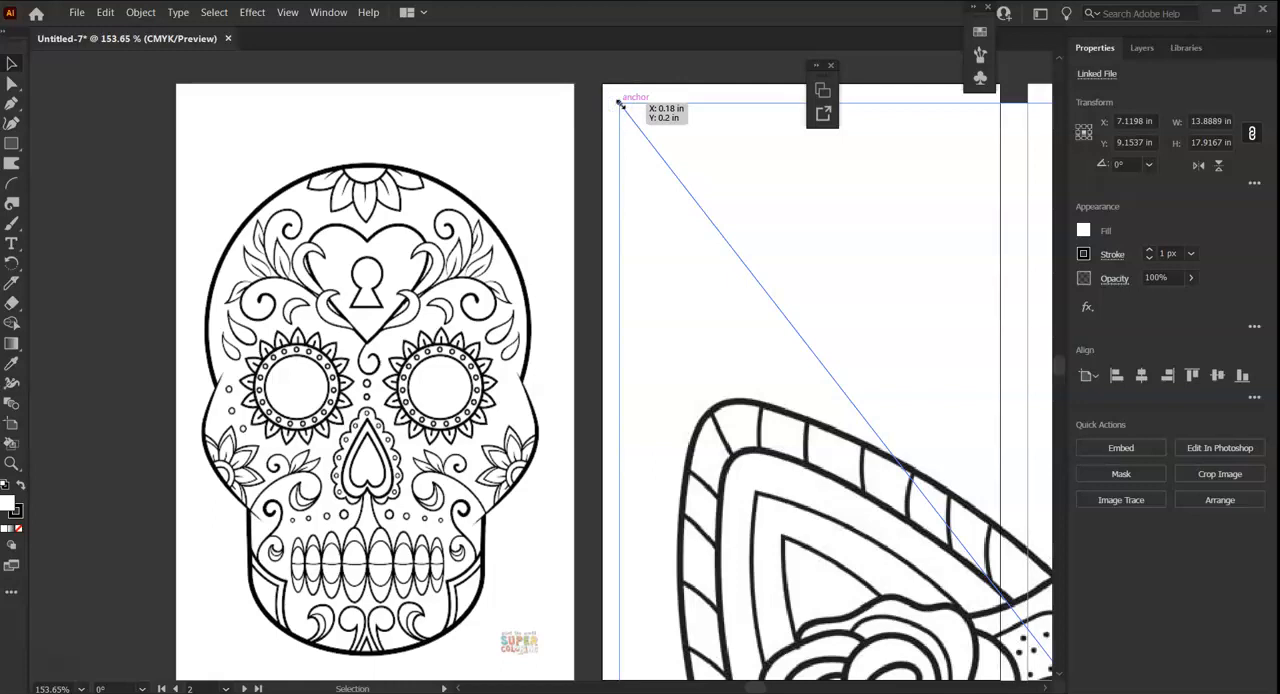
pyautogui.moveTo(620, 103); pyautogui.dragTo(1062, 692)
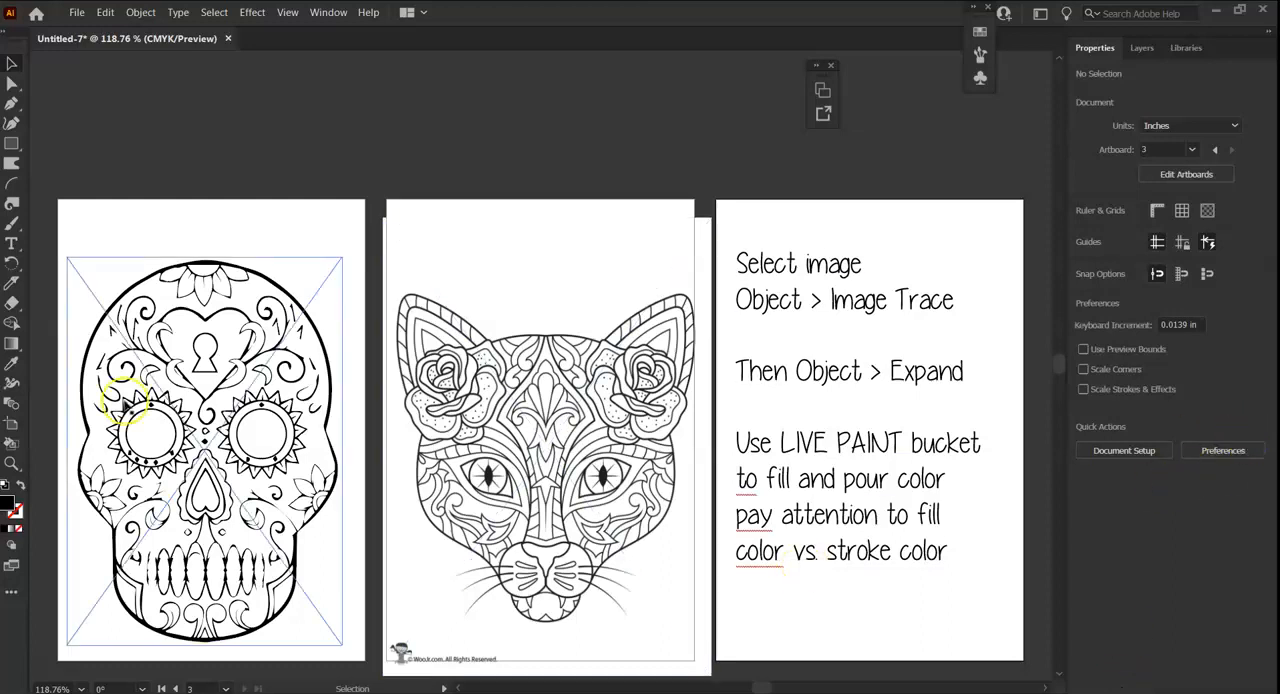
# Expand the traced sugar skull image with Object and Fill enabled.
pyautogui.click(170, 289)
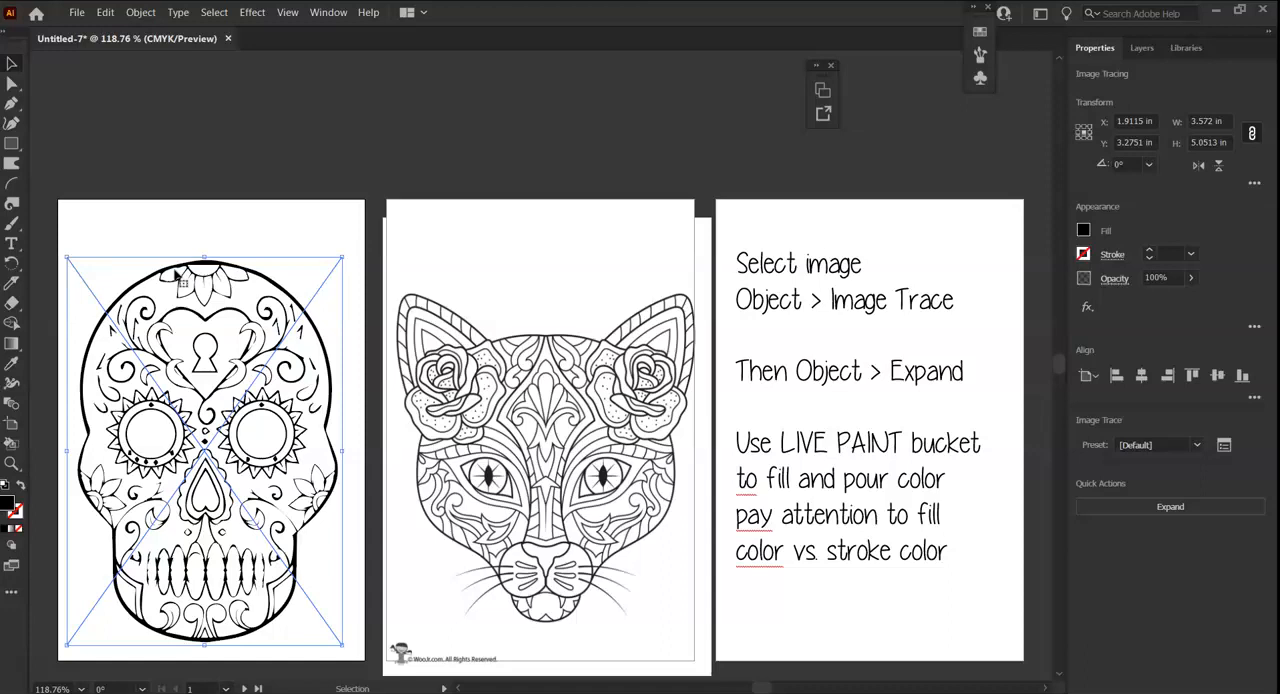
pyautogui.click(143, 12)
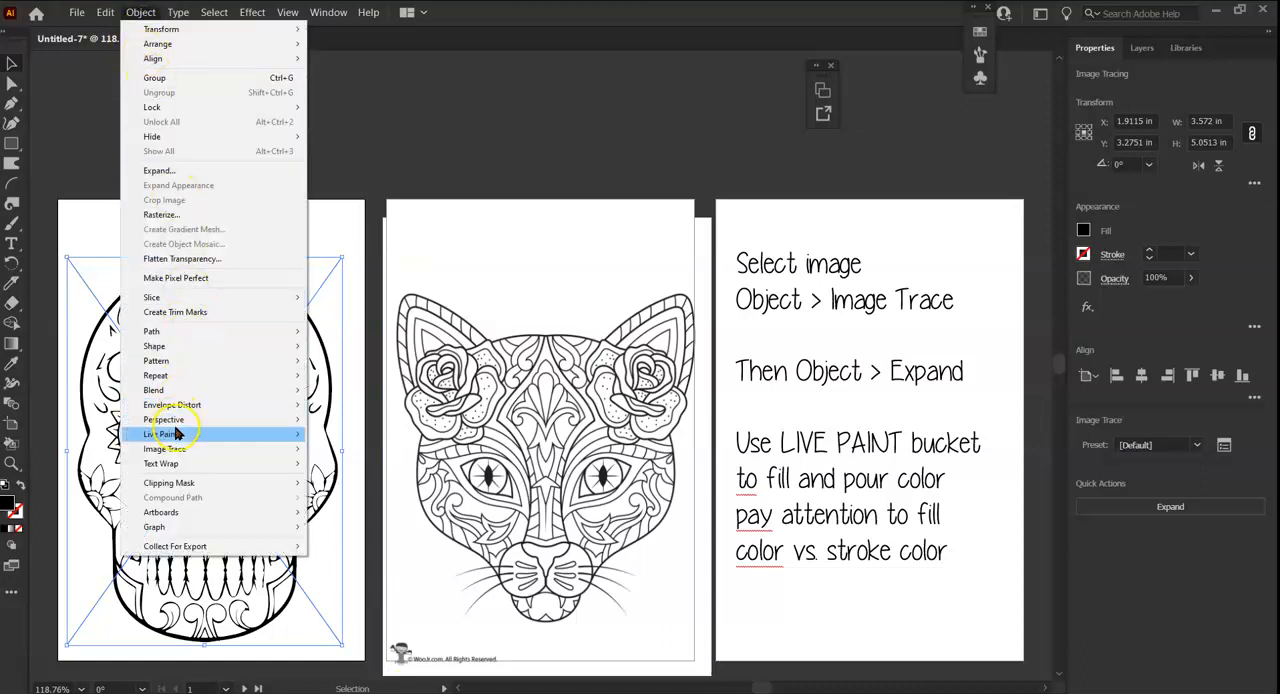
pyautogui.moveTo(172, 451)
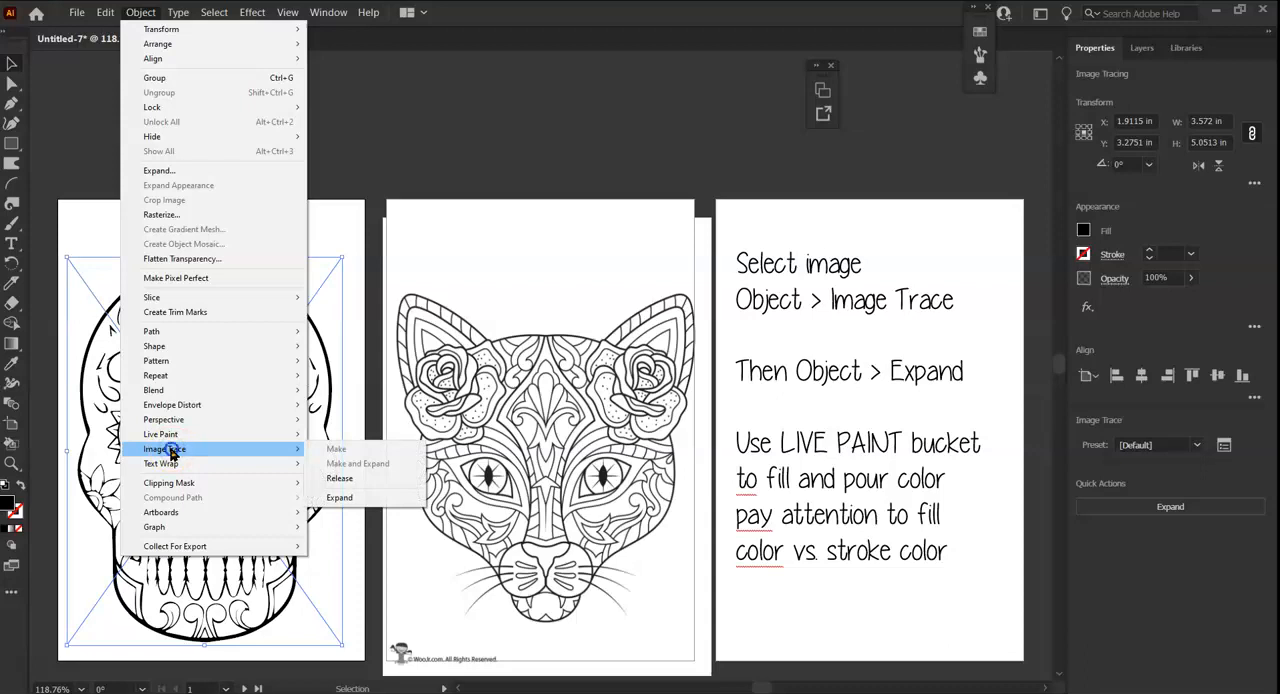
pyautogui.click(167, 606)
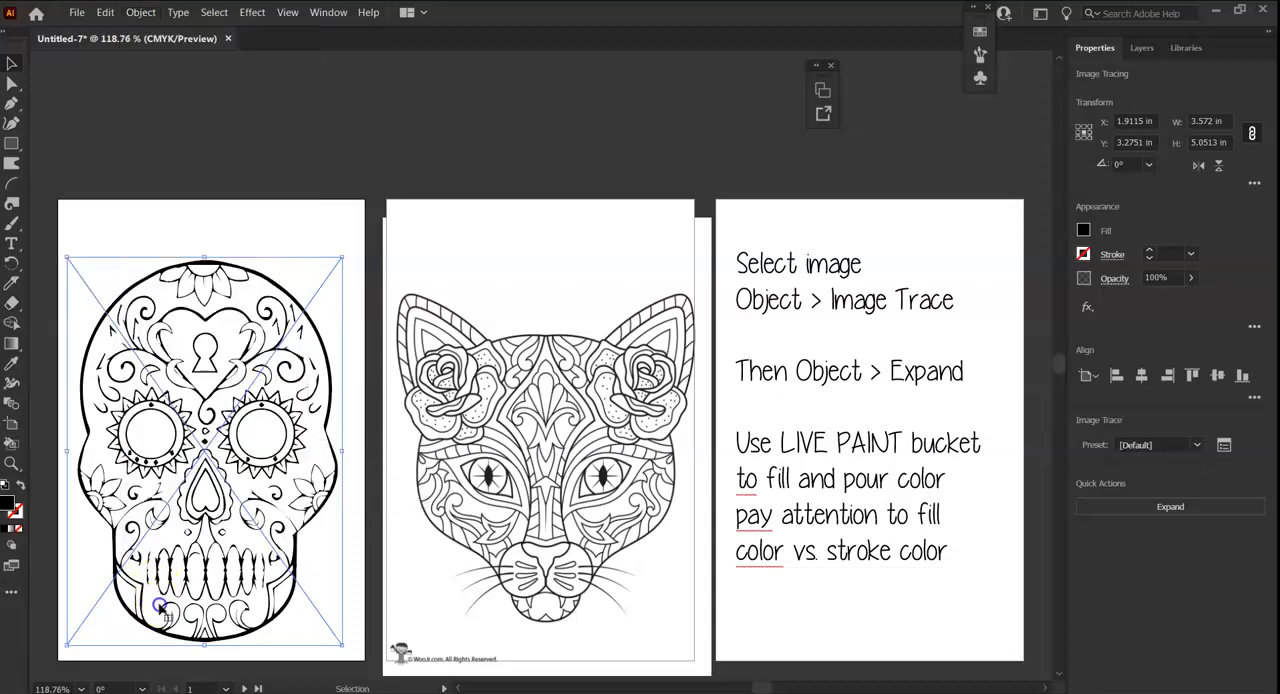
pyautogui.click(143, 12)
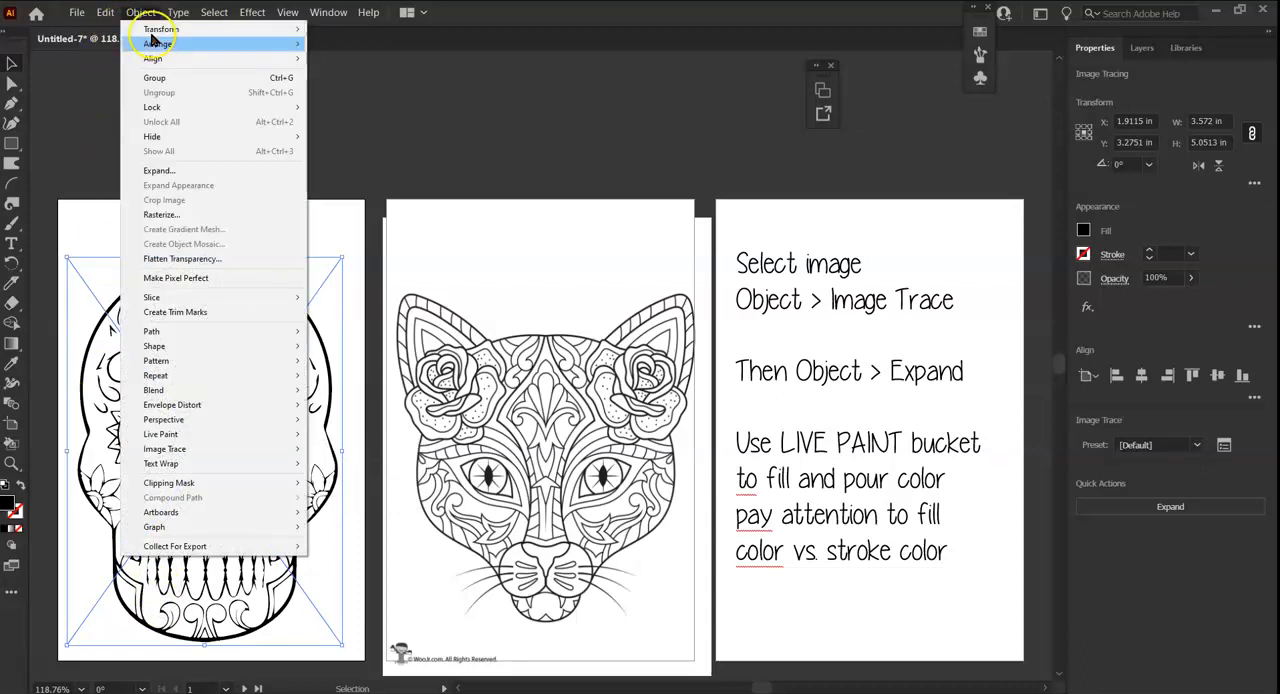
pyautogui.click(155, 171)
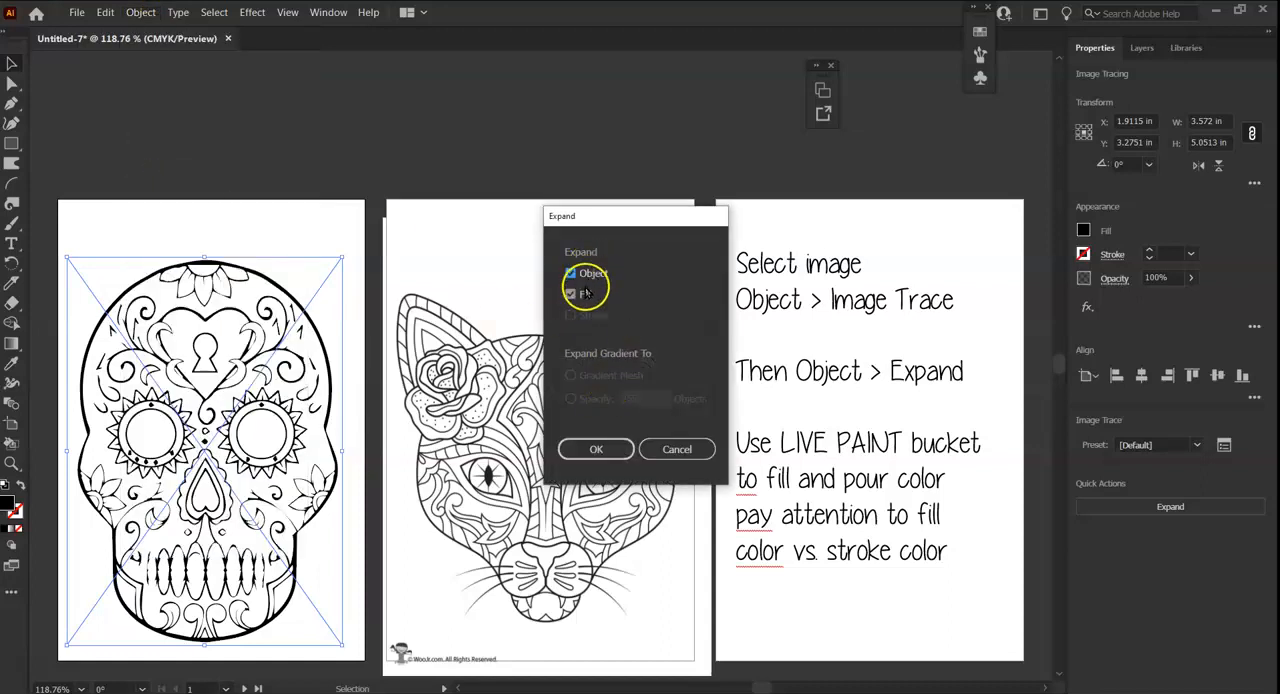
pyautogui.click(588, 449)
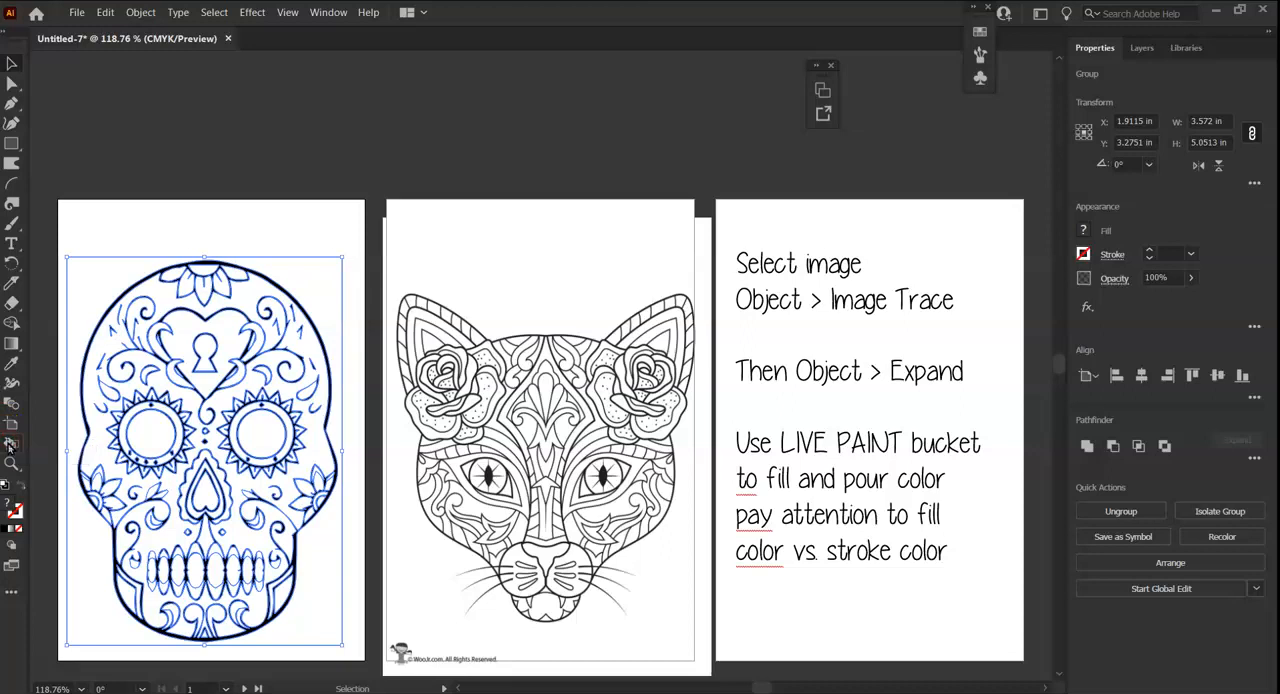
# Try a yellow fill on the whole expanded skull group, undo it and deselect the artwork.
pyautogui.click(1083, 230)
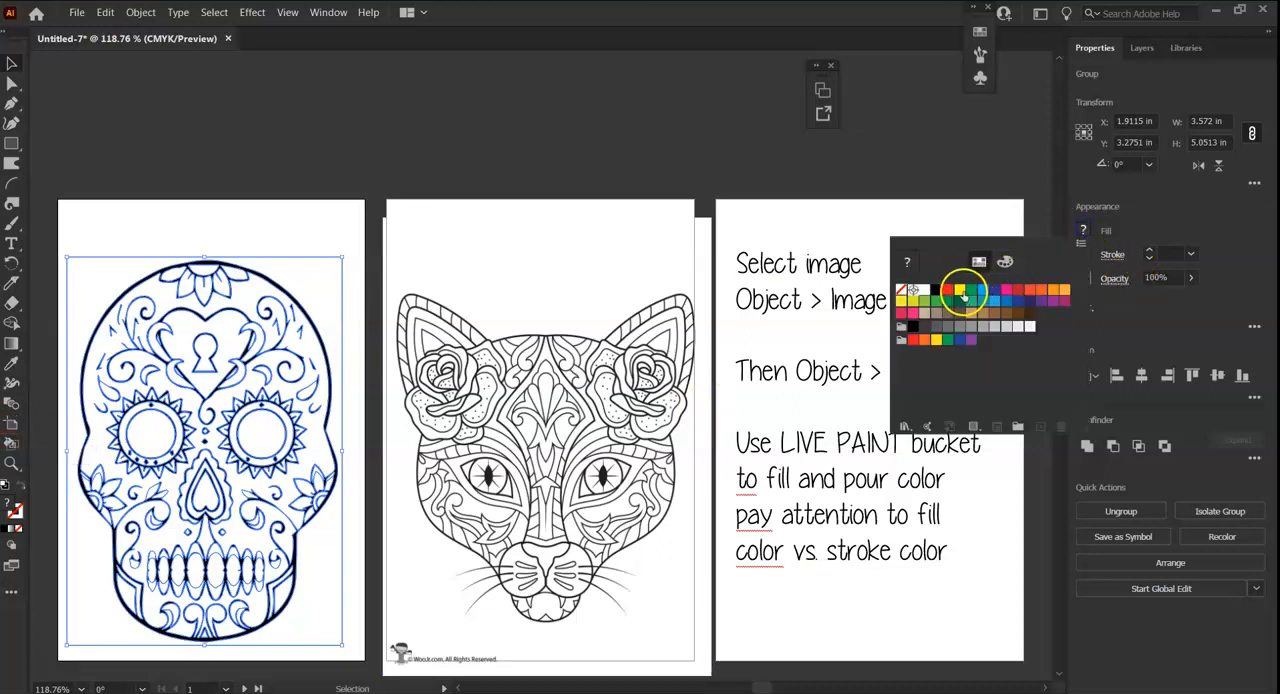
pyautogui.click(959, 290)
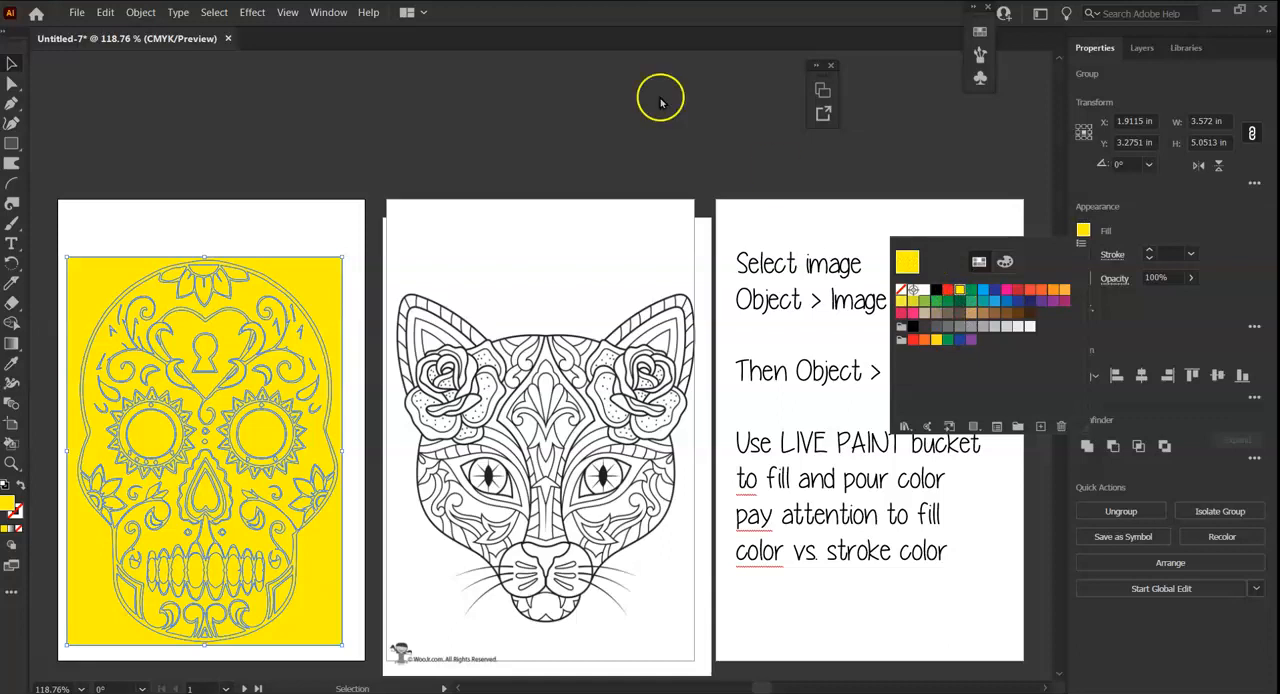
pyautogui.press('Escape')
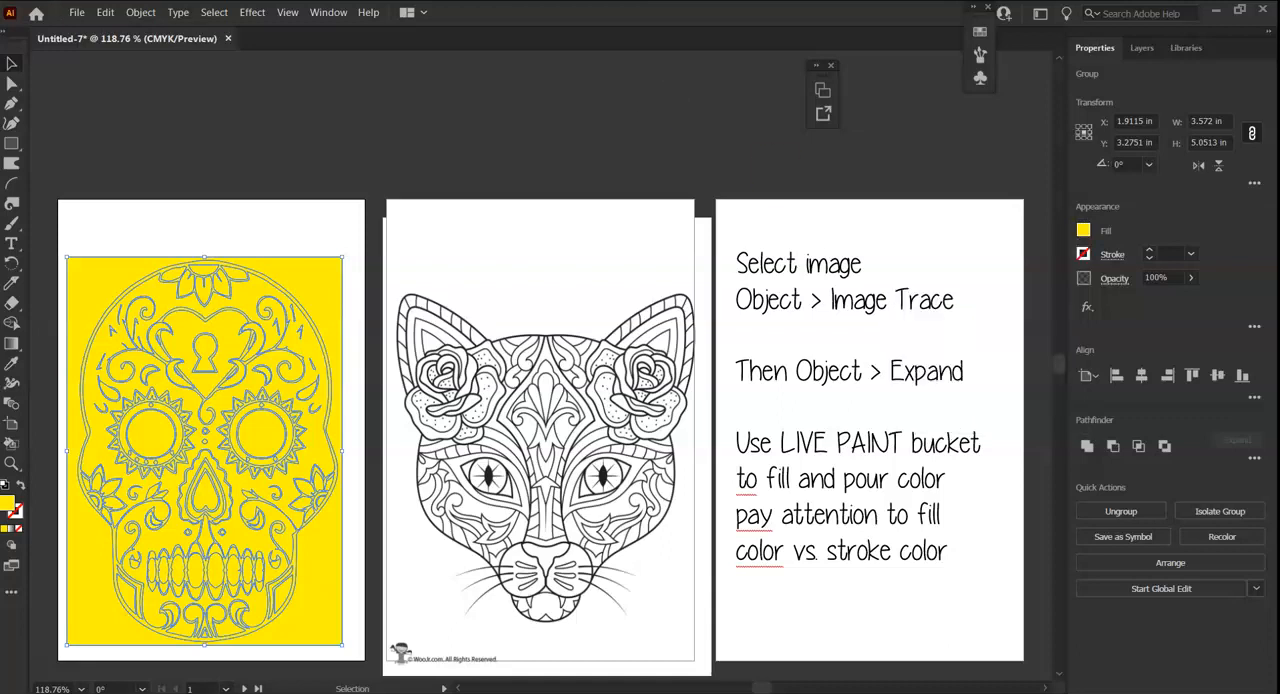
pyautogui.hotkey('ctrl', 'z')
pyautogui.click(87, 221)
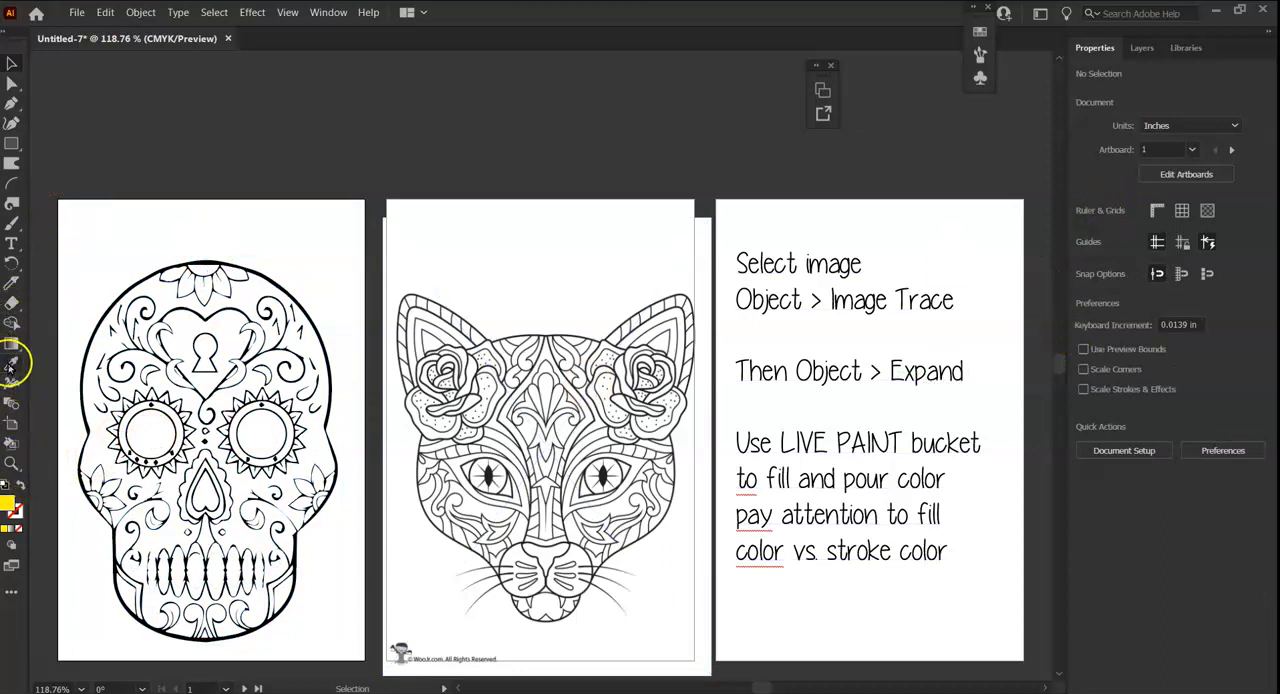
# Activate the Live Paint Bucket tool and check its options without changing them.
pyautogui.doubleClick(10, 445)
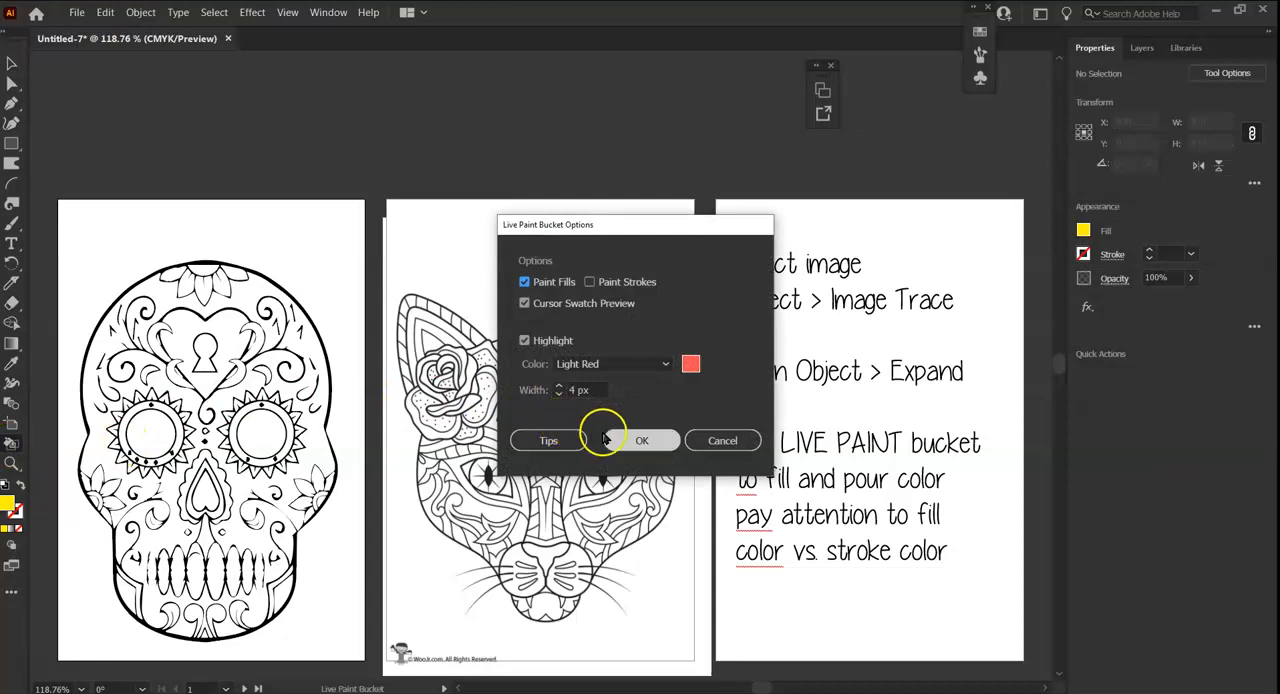
pyautogui.click(720, 441)
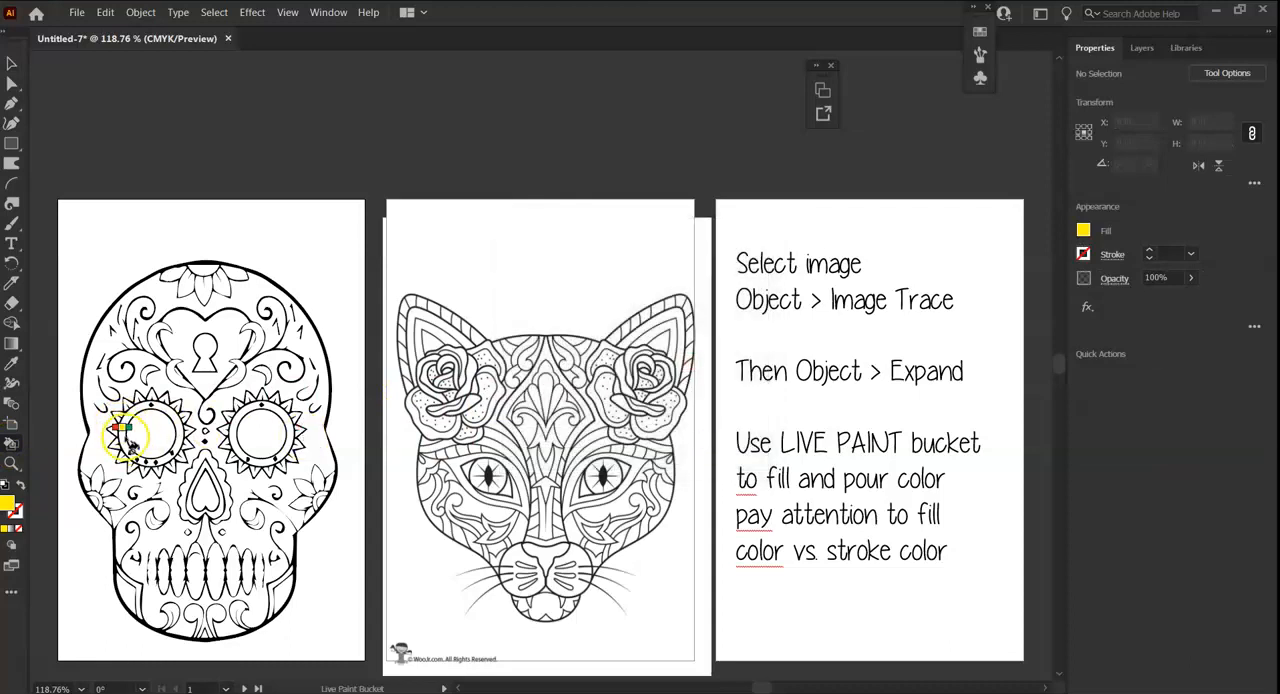
pyautogui.click(132, 530)
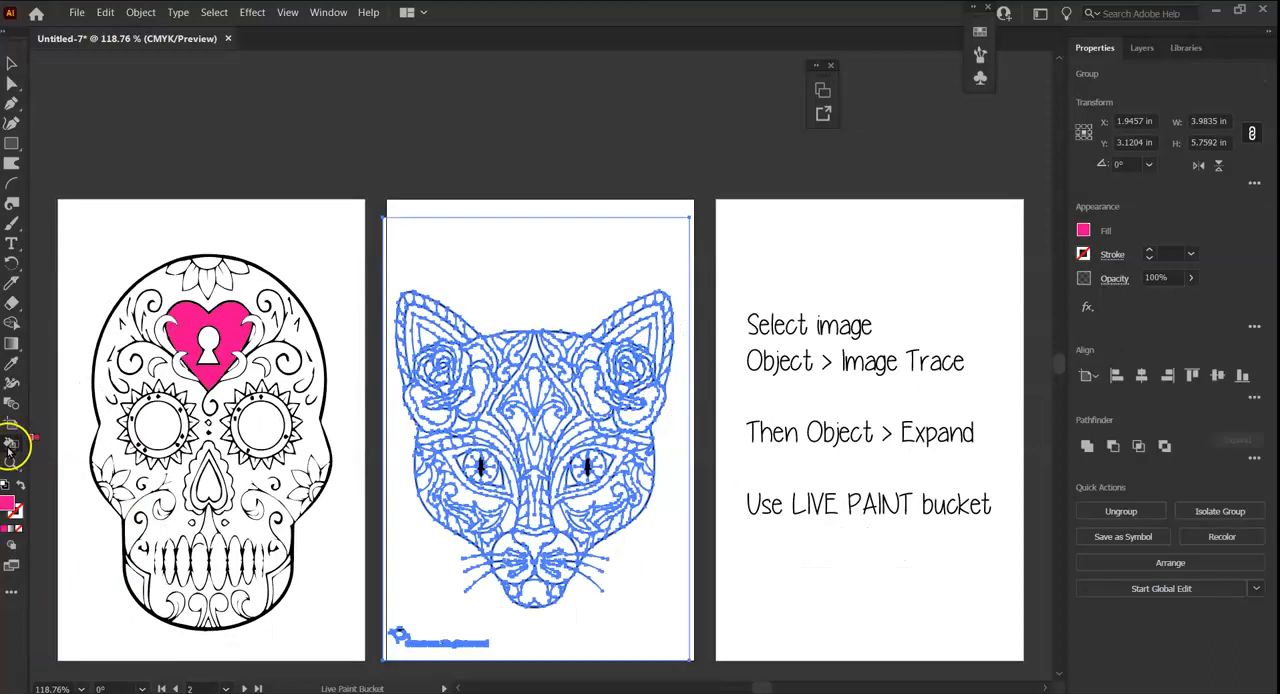
pyautogui.click(10, 446)
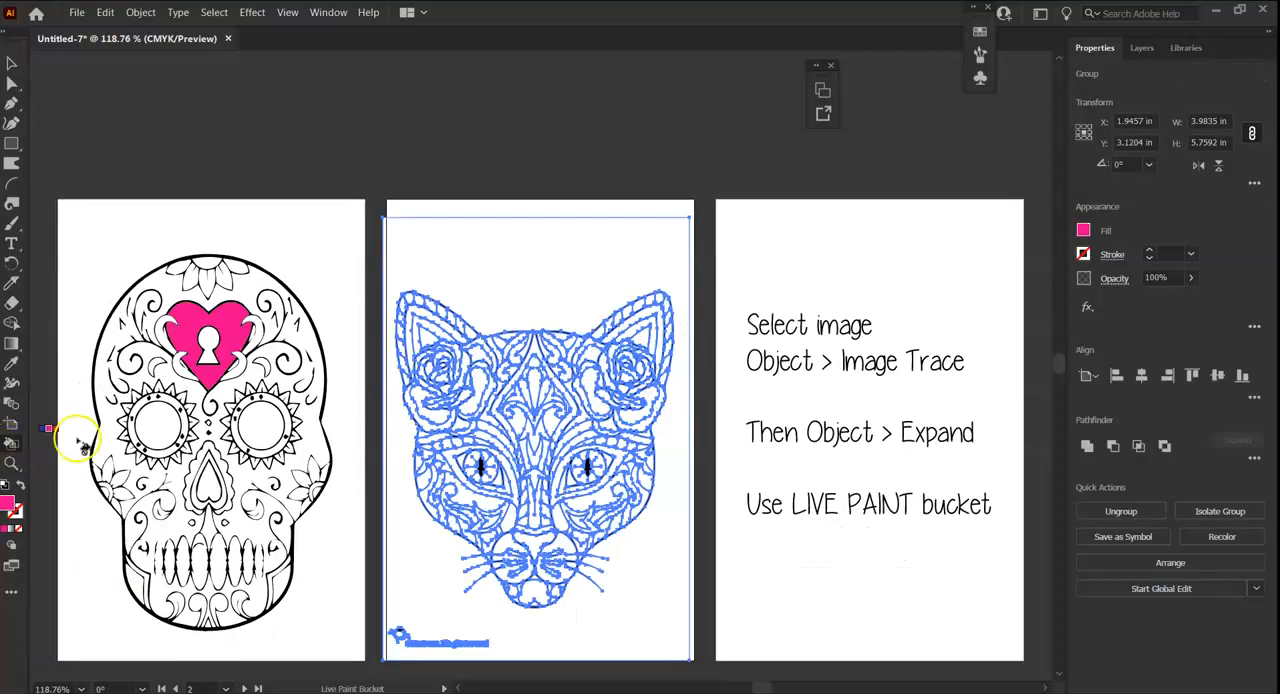
# Live-paint the cat's forehead shapes, the petals beside the forehead, the nose bridge and the inner ear bands pink.
pyautogui.click(524, 388)
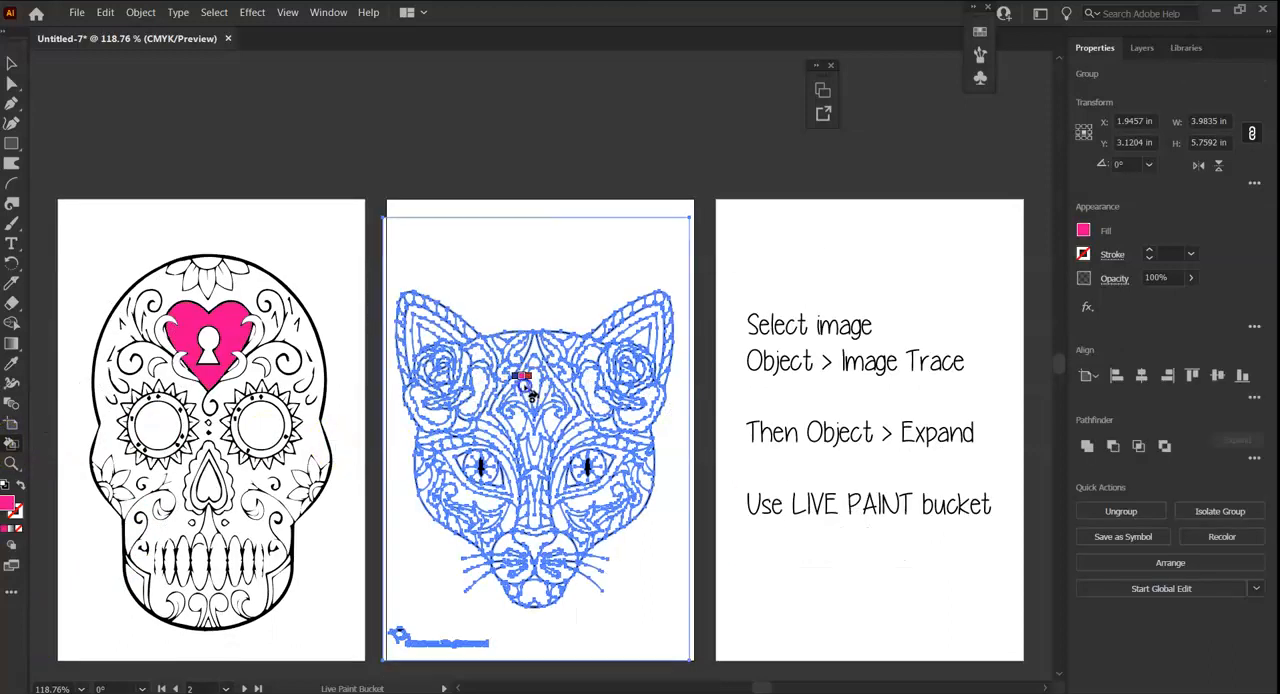
pyautogui.click(470, 398)
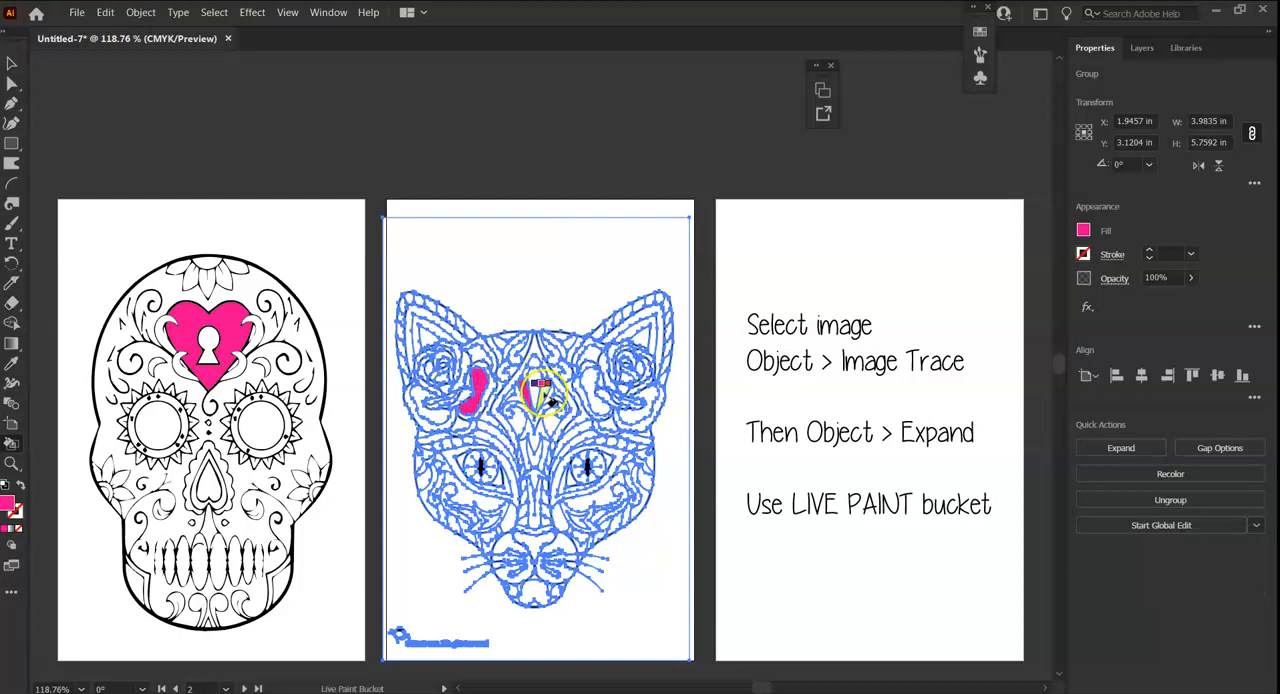
pyautogui.click(592, 390)
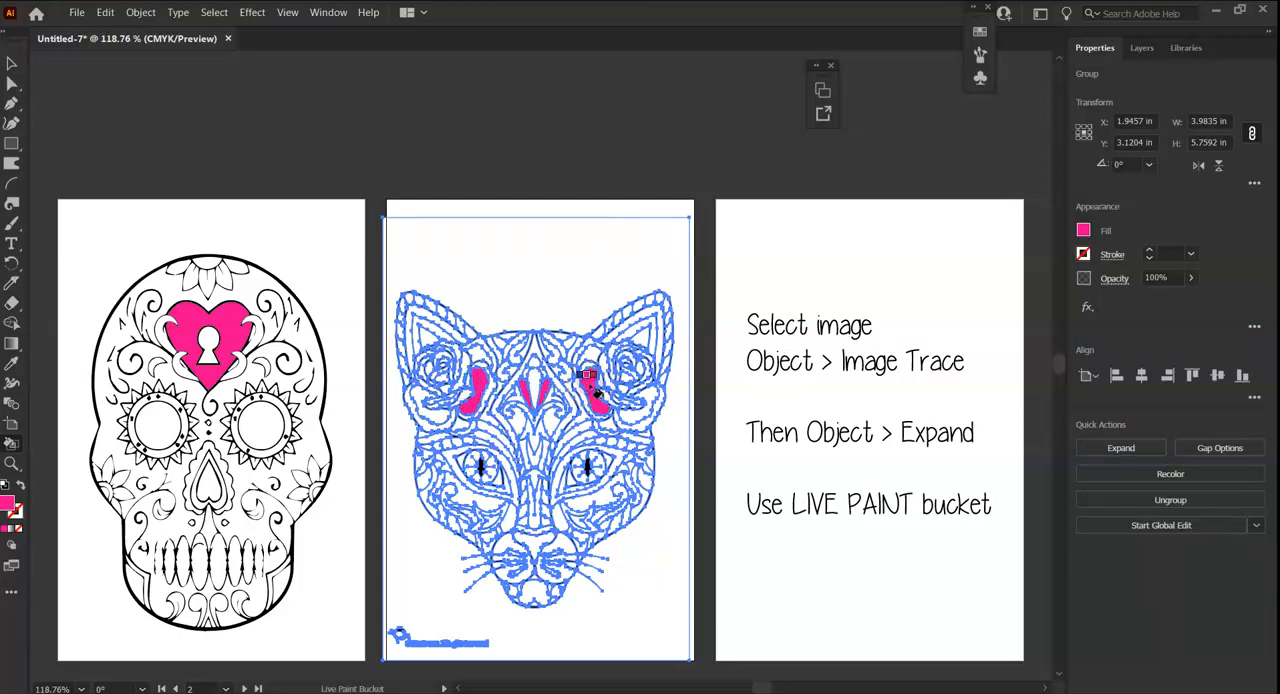
pyautogui.click(516, 352)
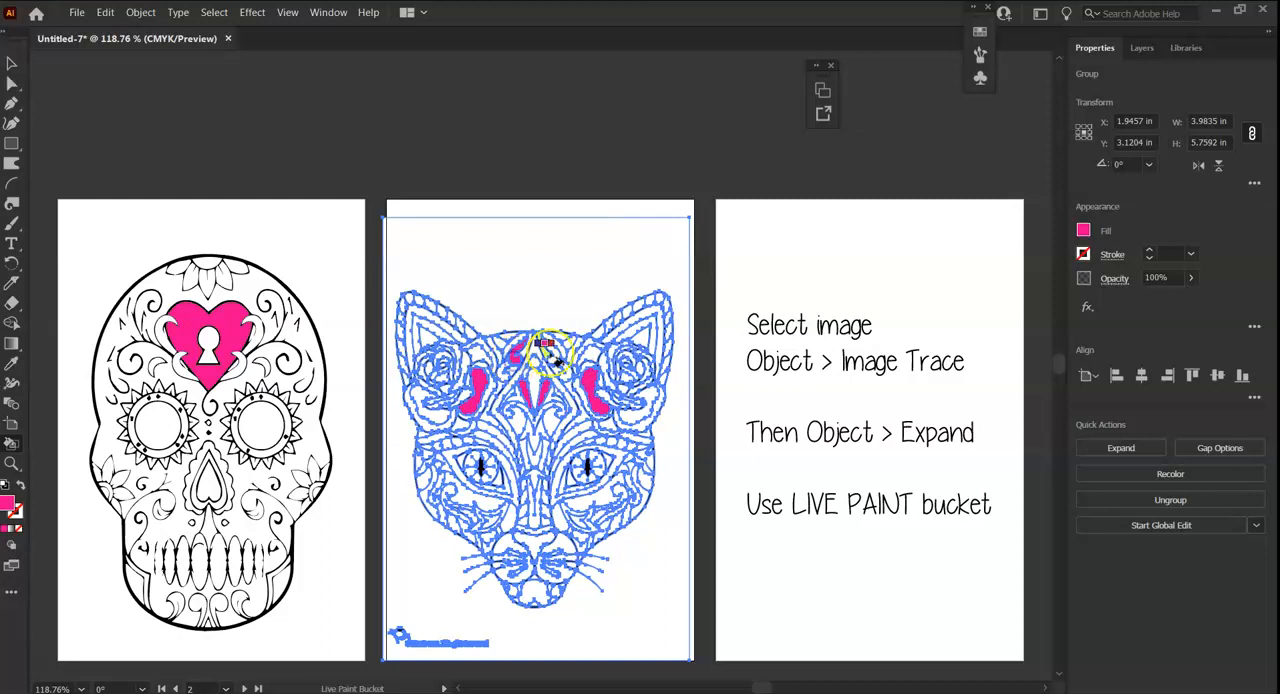
pyautogui.click(534, 512)
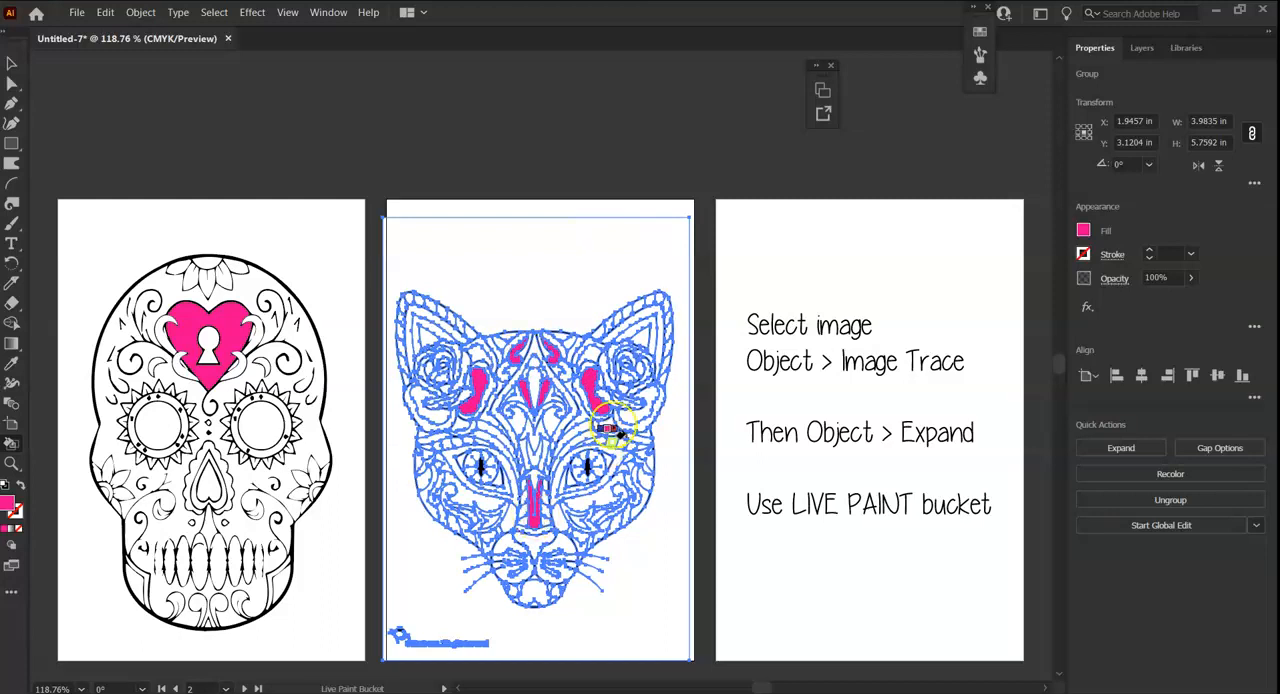
pyautogui.click(410, 330)
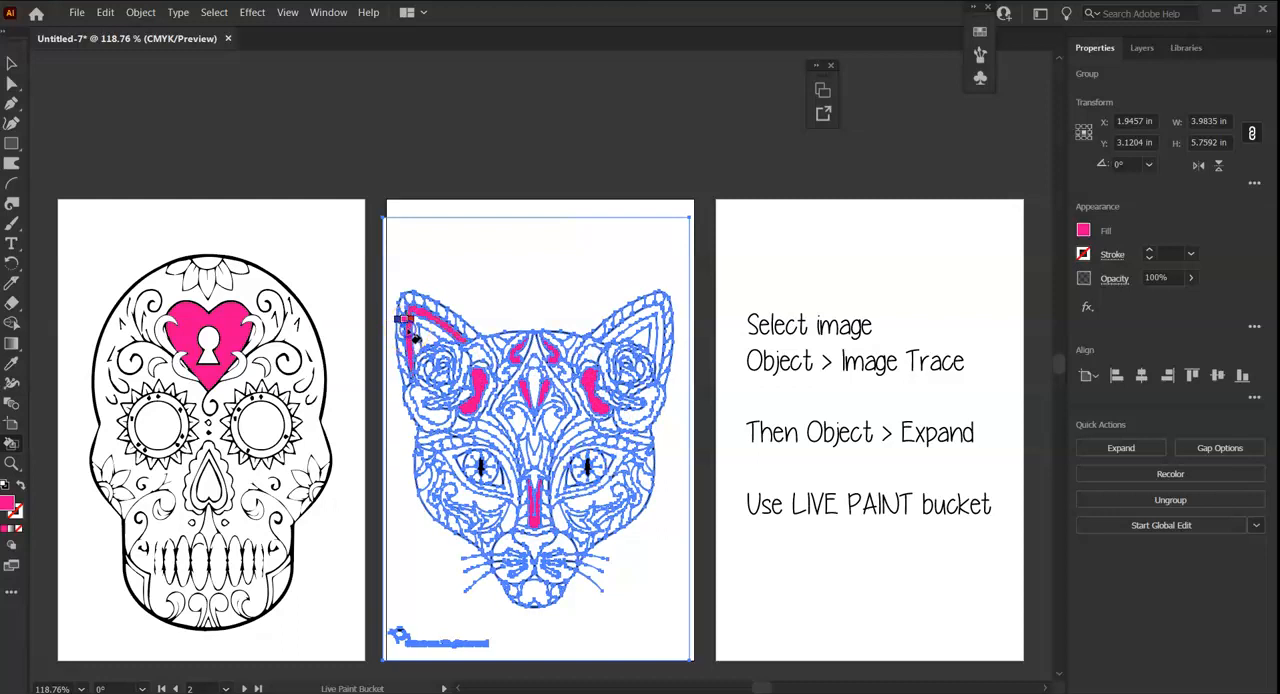
pyautogui.click(648, 316)
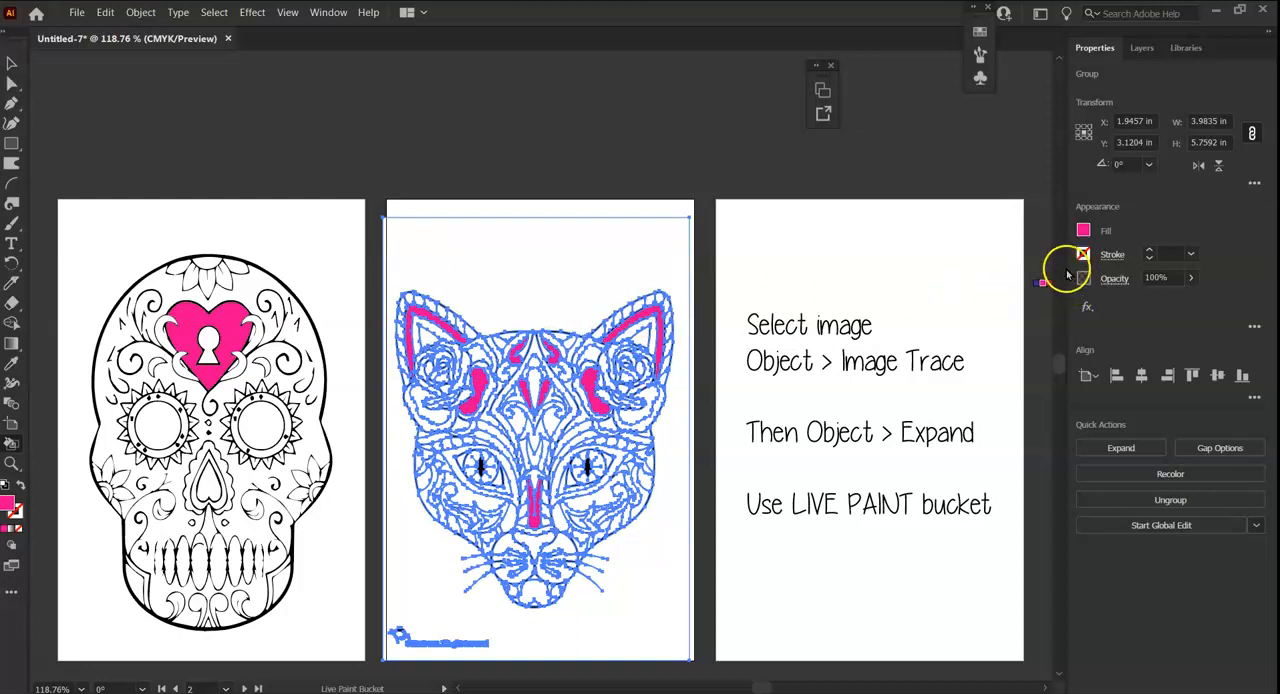
# Switch the fill to yellow and live-paint the cat's inner ear triangles, muzzle patches, chin and eye surrounds.
pyautogui.click(1084, 231)
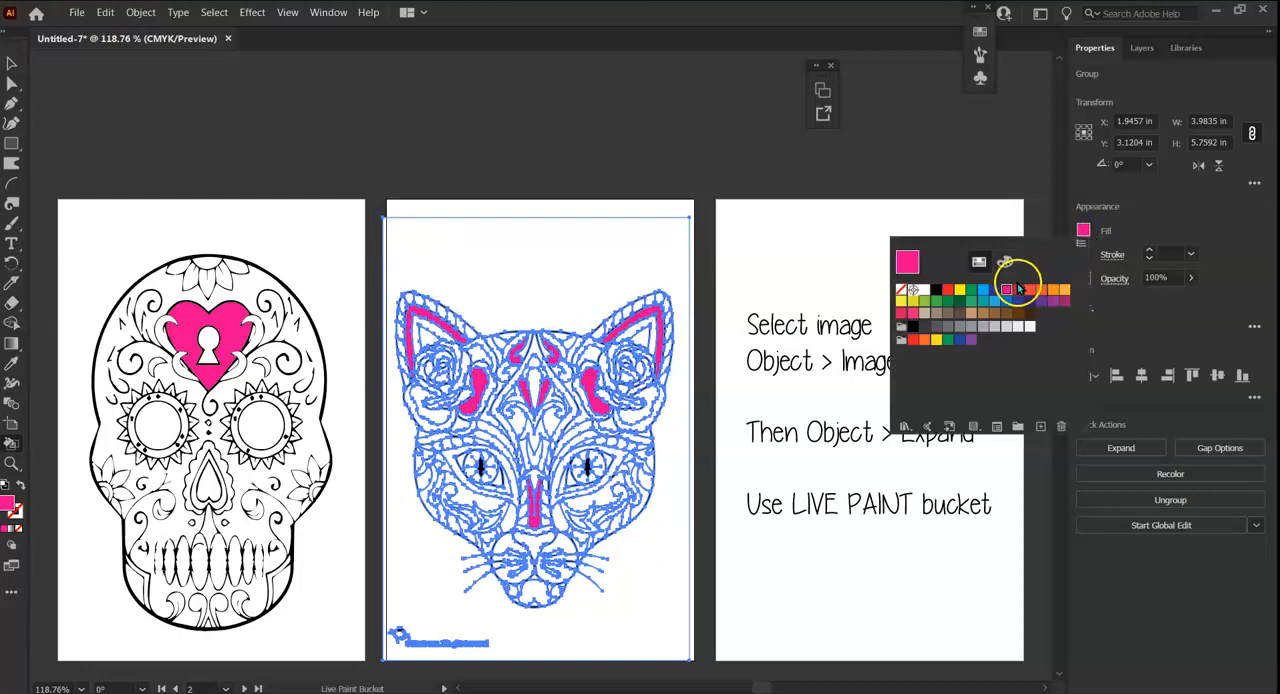
pyautogui.click(962, 291)
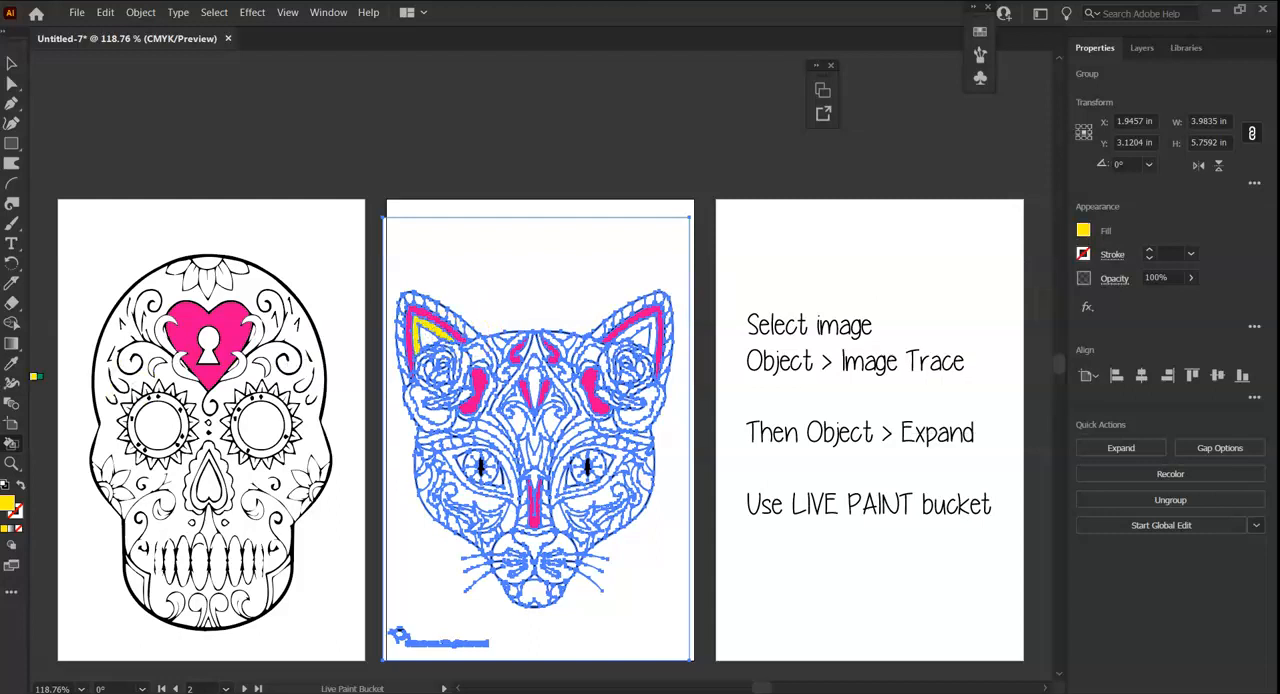
pyautogui.click(645, 334)
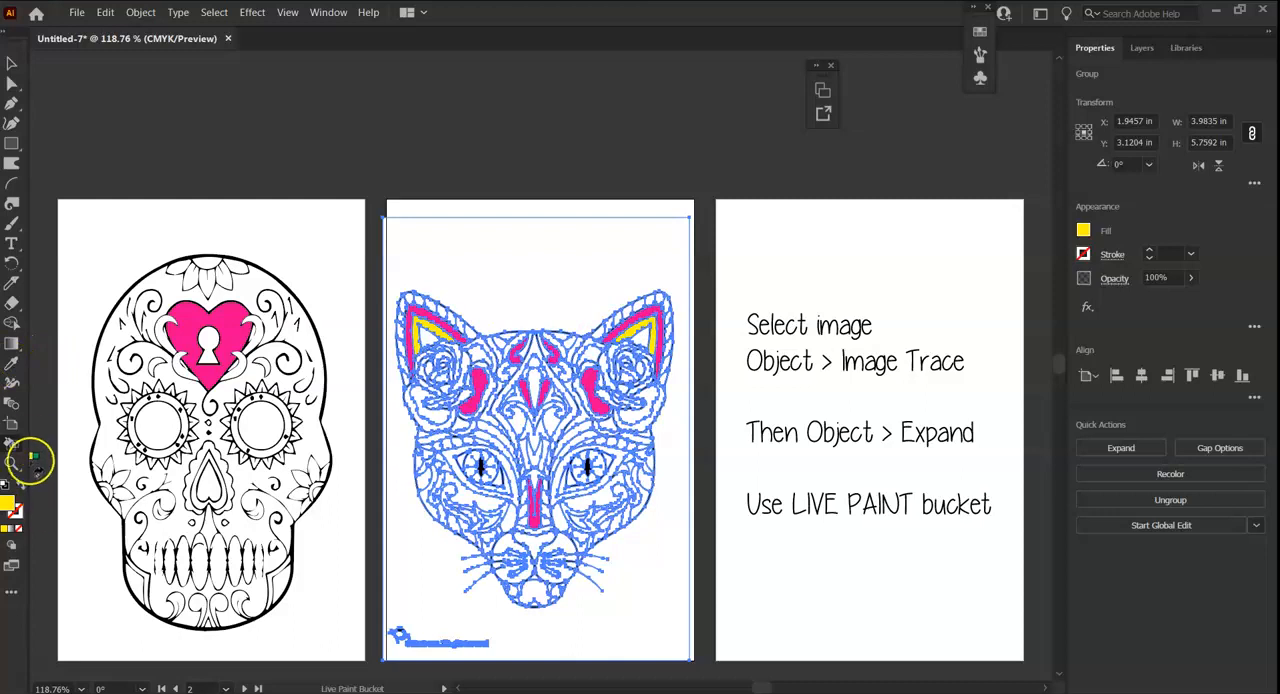
pyautogui.click(507, 545)
pyautogui.click(560, 545)
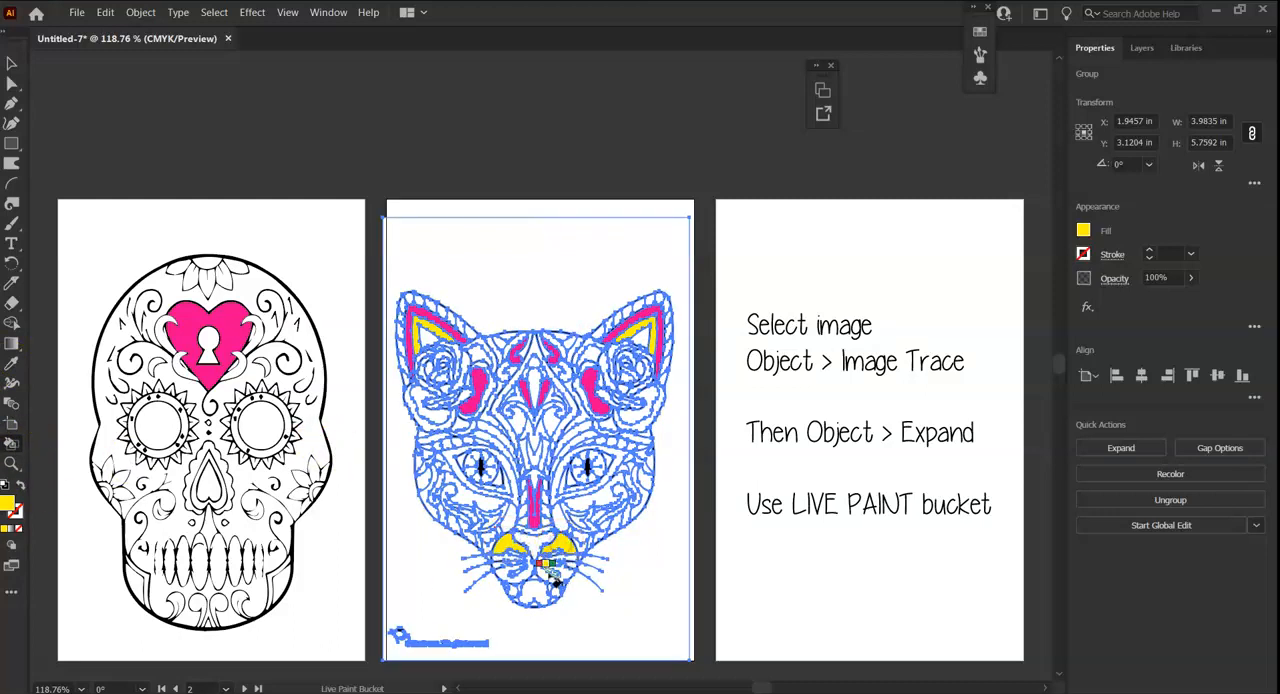
pyautogui.click(453, 462)
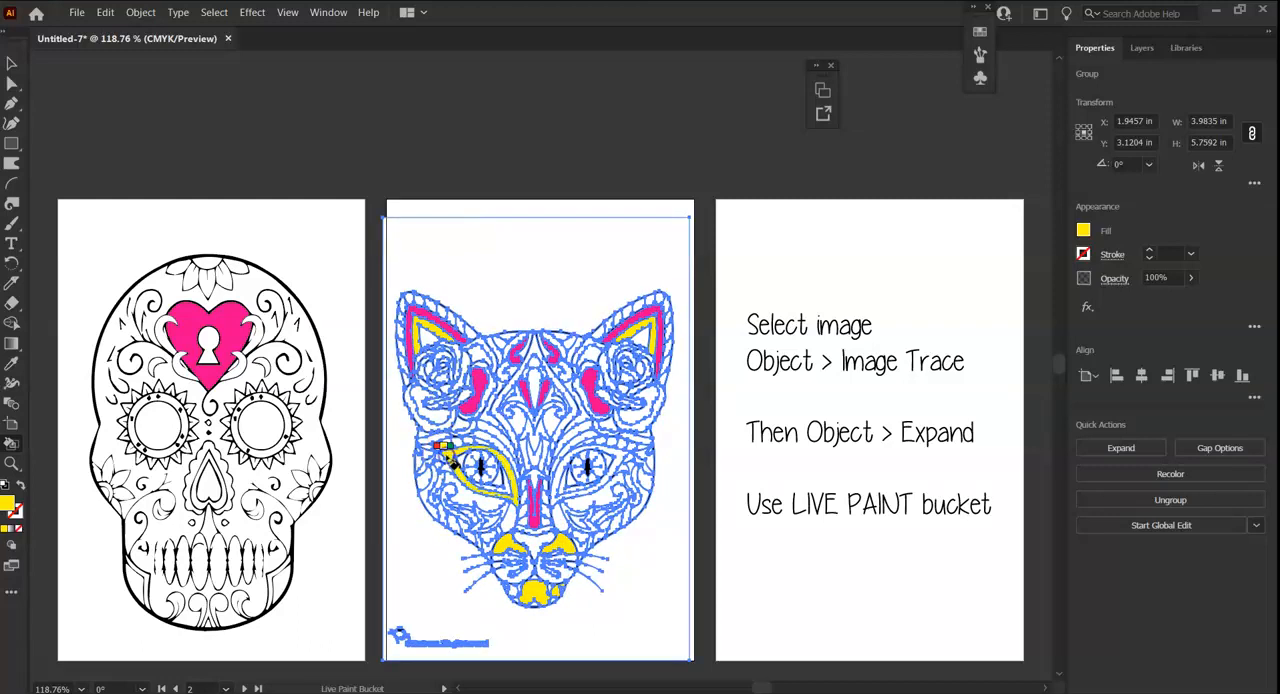
pyautogui.click(618, 462)
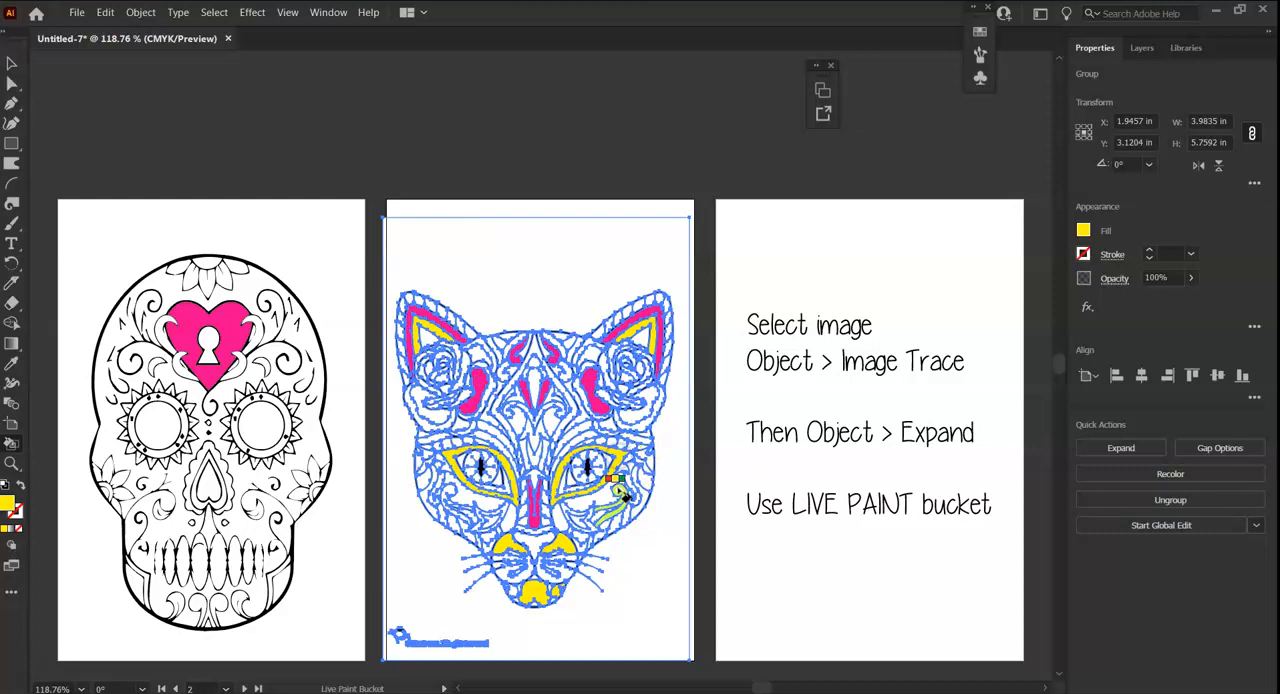
# Switch the fill to light blue and live-paint both of the cat's irises and the matching cheek shapes.
pyautogui.click(1084, 230)
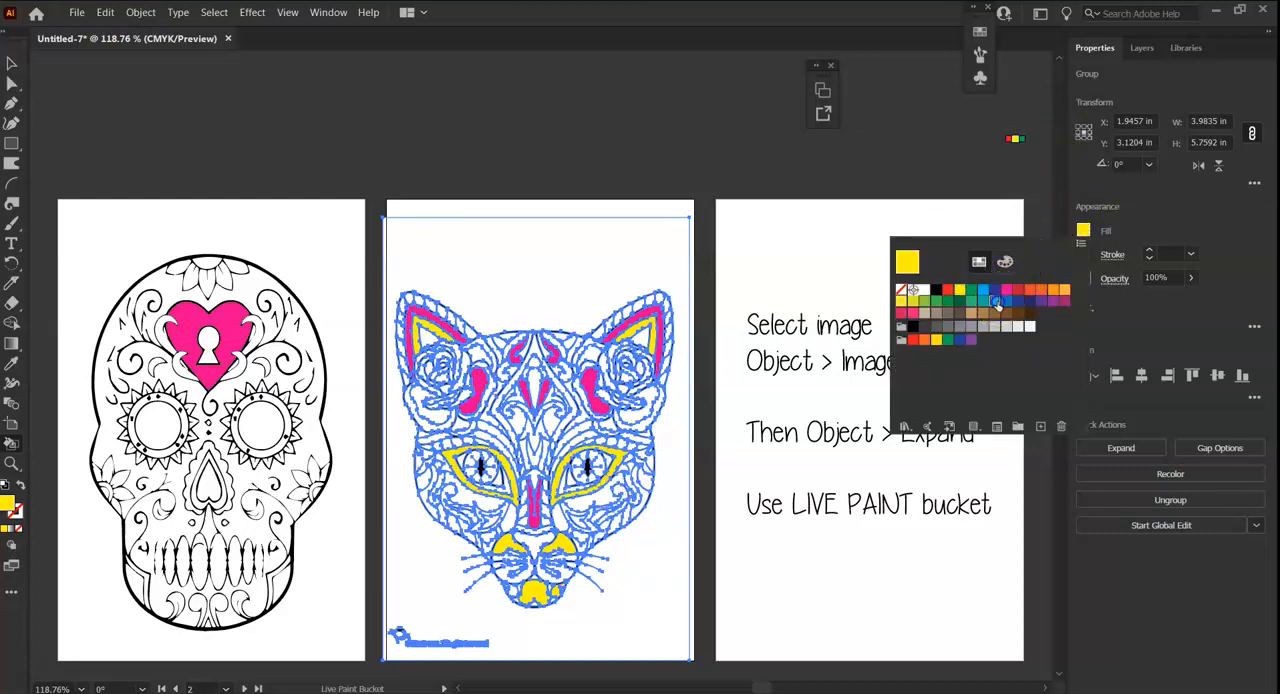
pyautogui.click(996, 301)
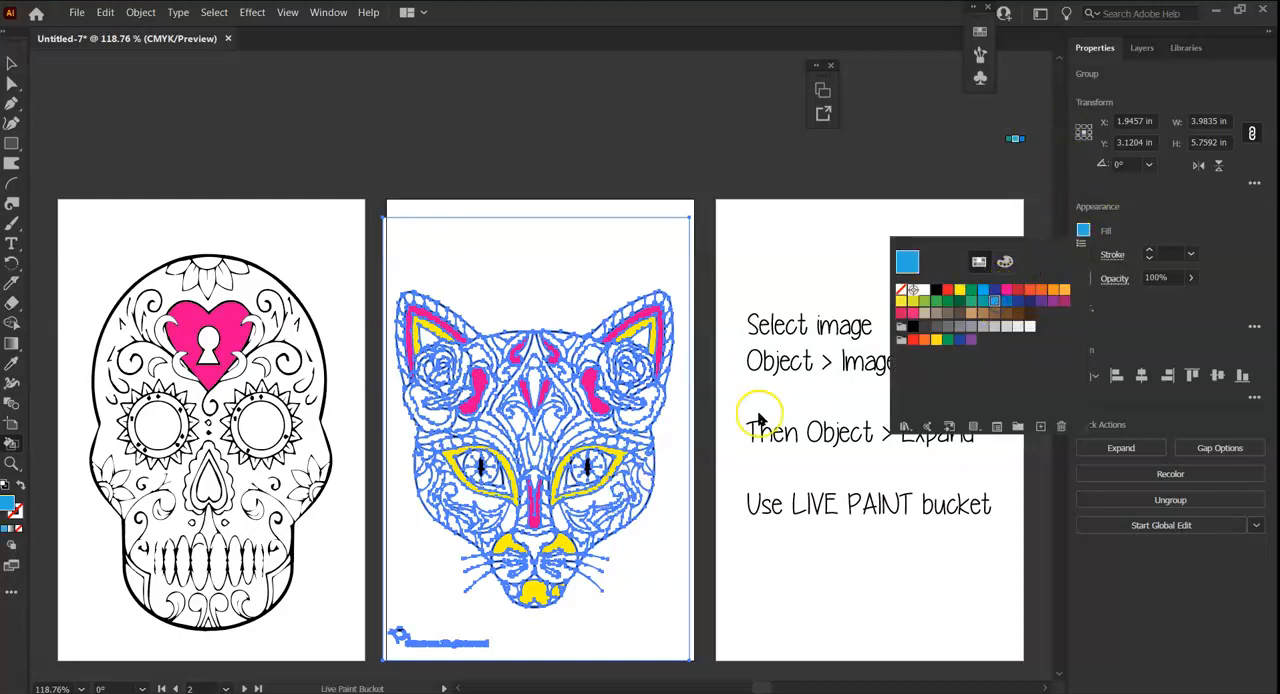
pyautogui.click(580, 478)
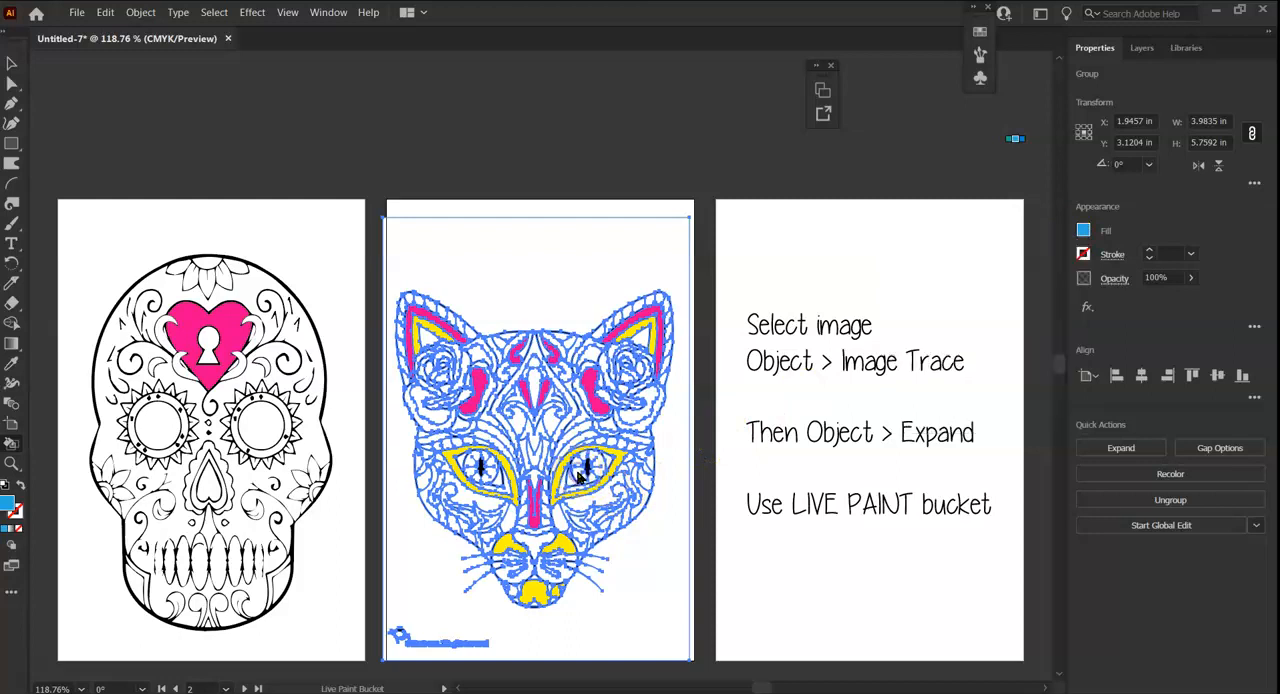
pyautogui.click(479, 466)
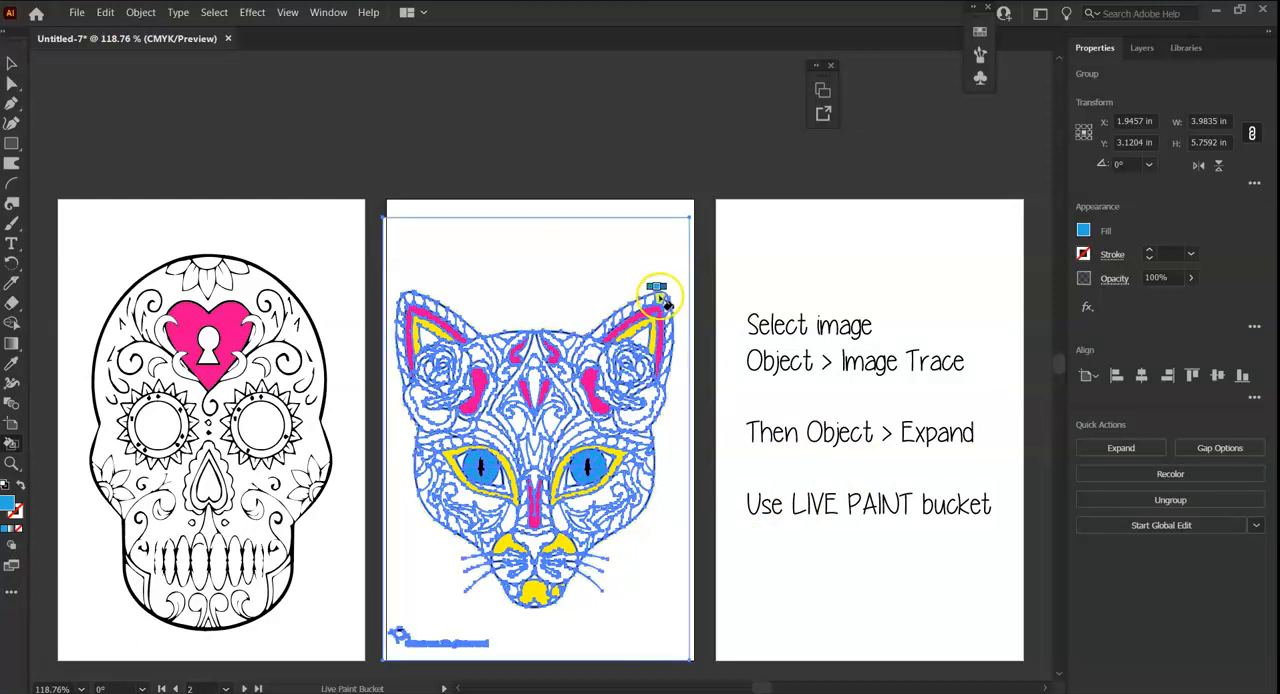
pyautogui.click(494, 521)
pyautogui.click(581, 522)
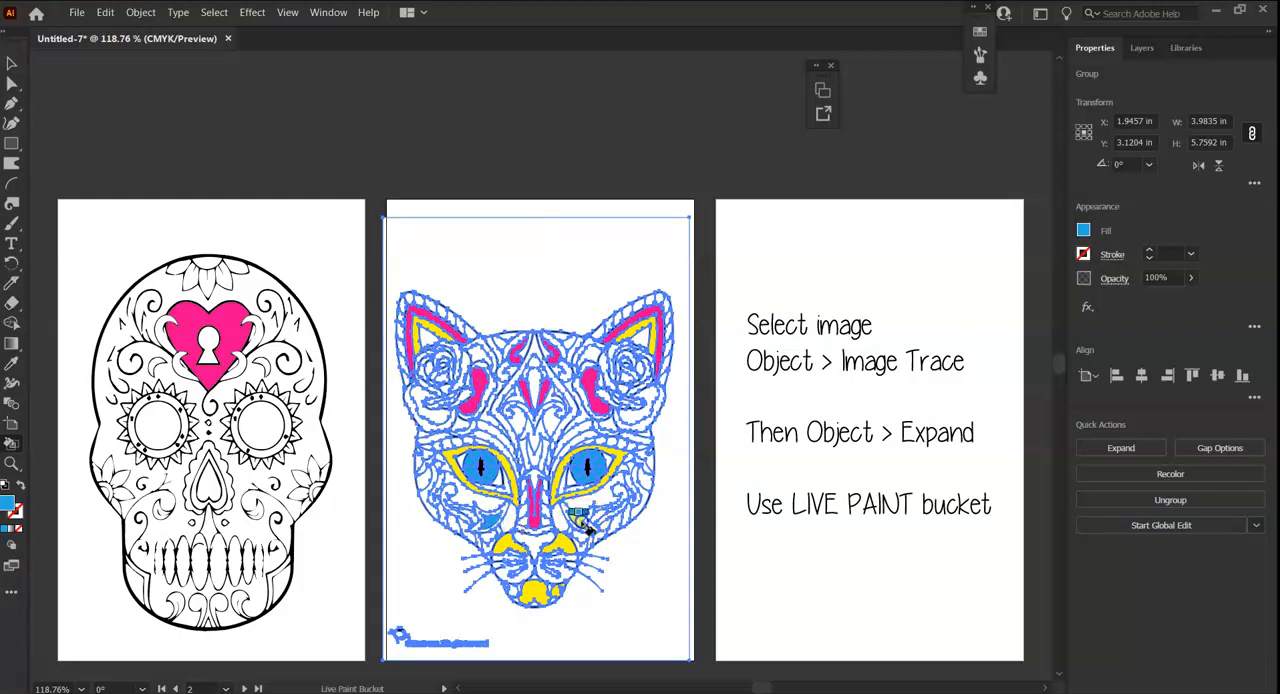
# Live-paint the cat's cheek, flower petal, nose and forehead accents orange and green, leaving the Live Paint Bucket when done.
pyautogui.click(1084, 232)
pyautogui.click(1054, 289)
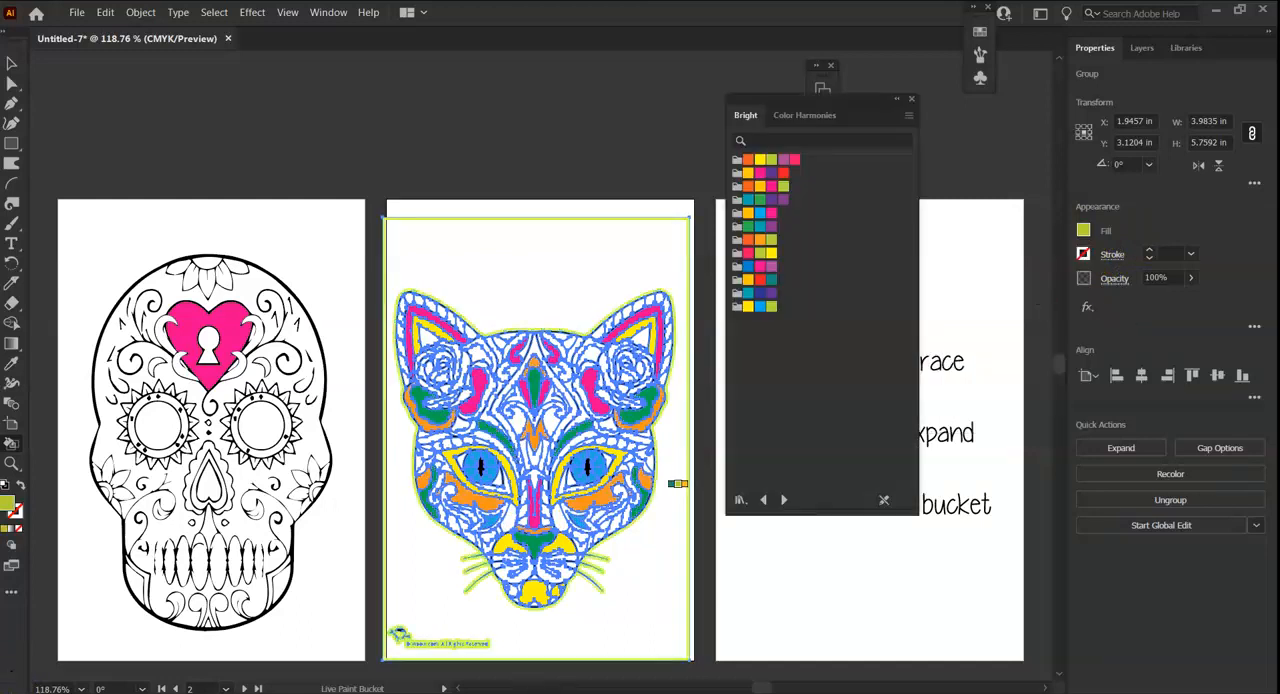
pyautogui.press('Escape')
pyautogui.press('v')
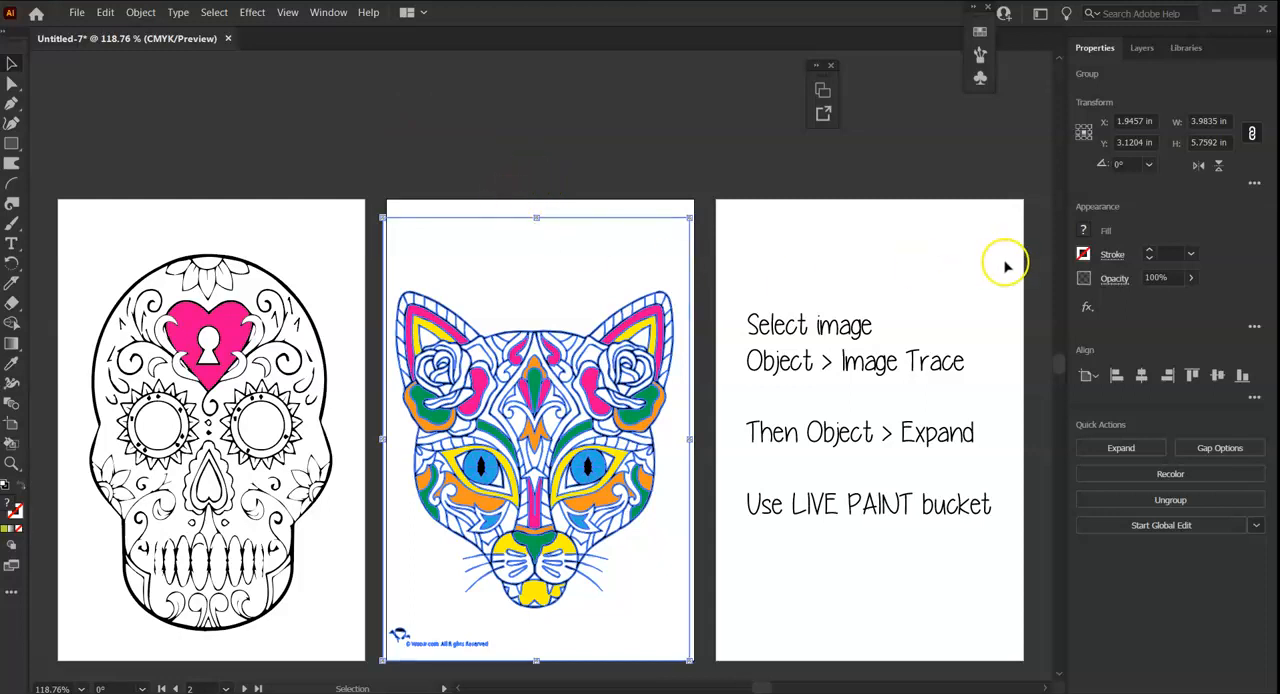
# Isolate the cat's Live Paint object and load the Bright color properties swatch library.
pyautogui.doubleClick(520, 360)
pyautogui.moveTo(512, 366); pyautogui.dragTo(512, 366)
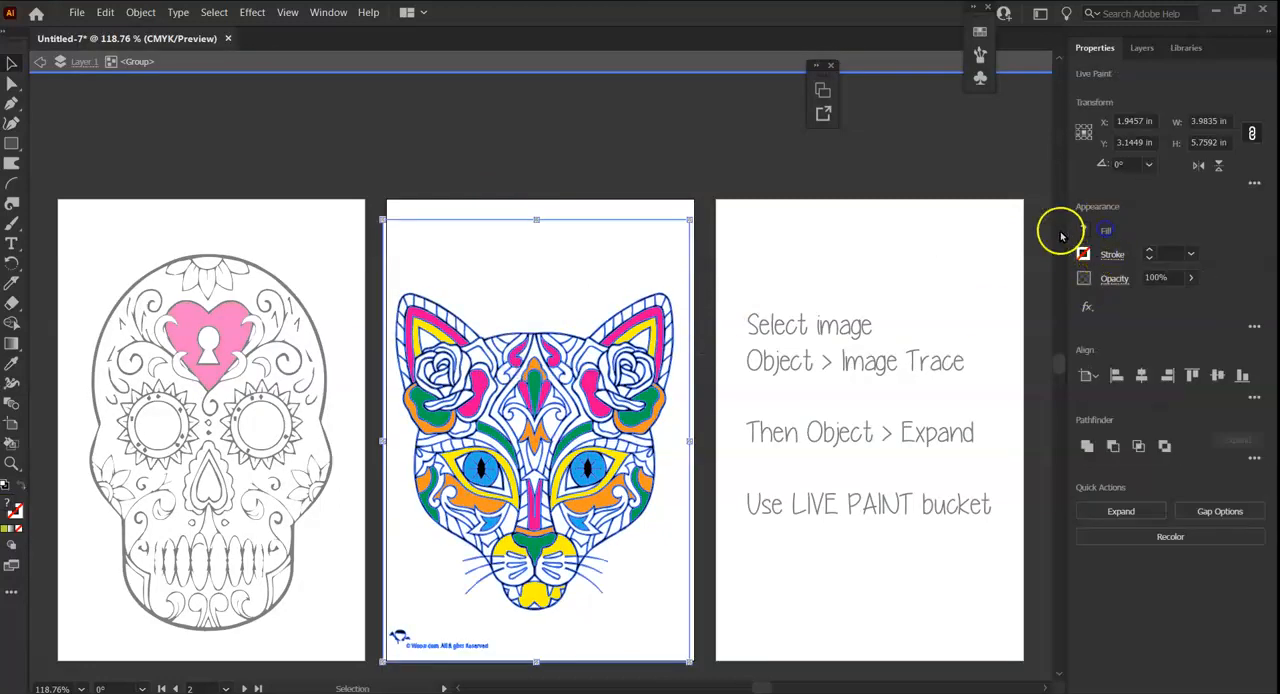
pyautogui.click(1080, 230)
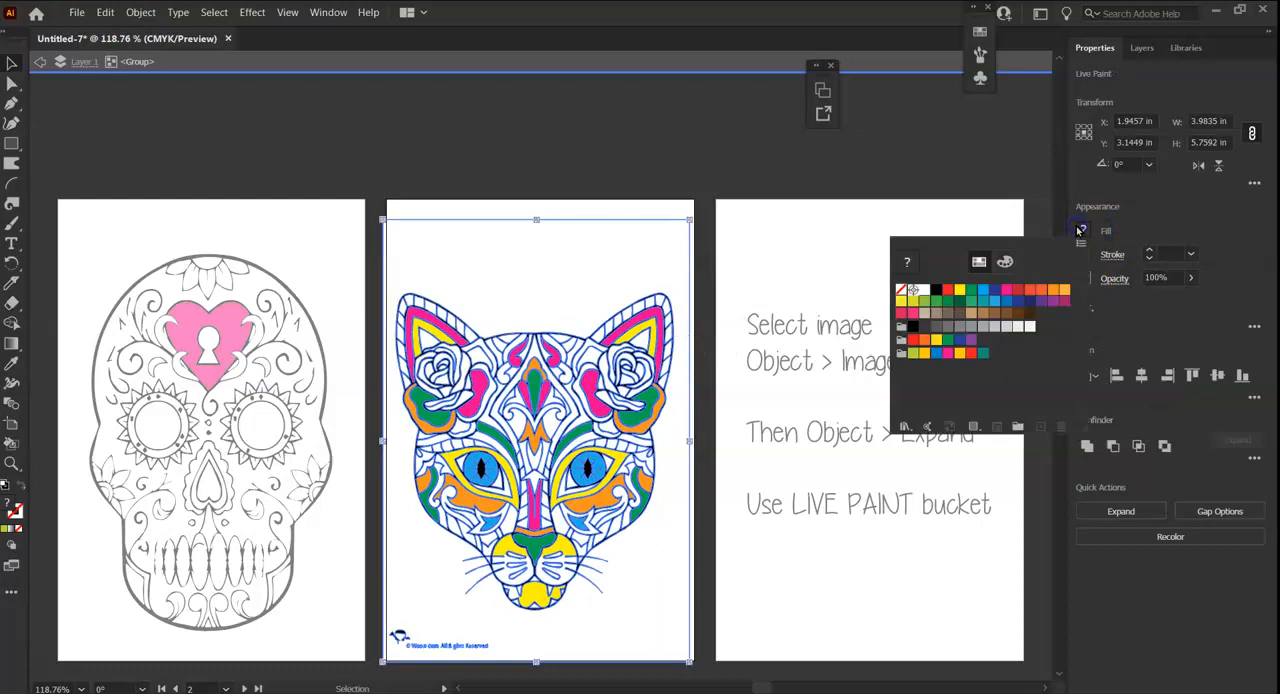
pyautogui.click(906, 428)
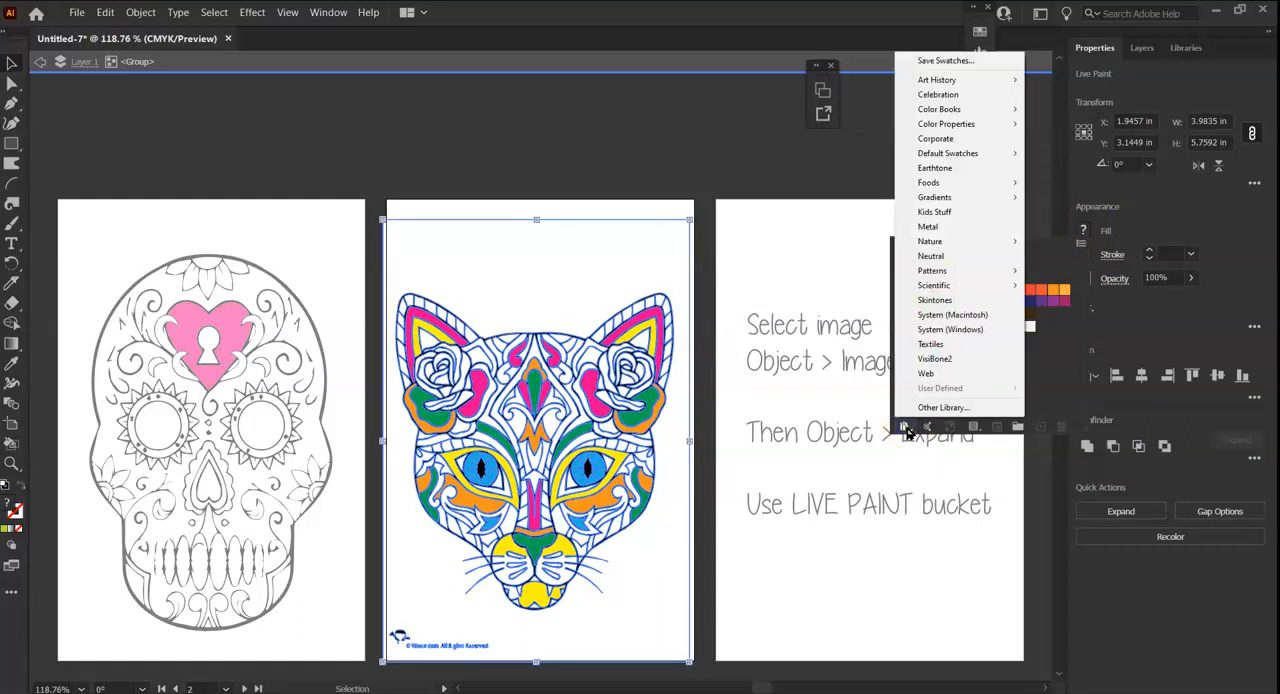
pyautogui.moveTo(957, 127)
pyautogui.click(1052, 125)
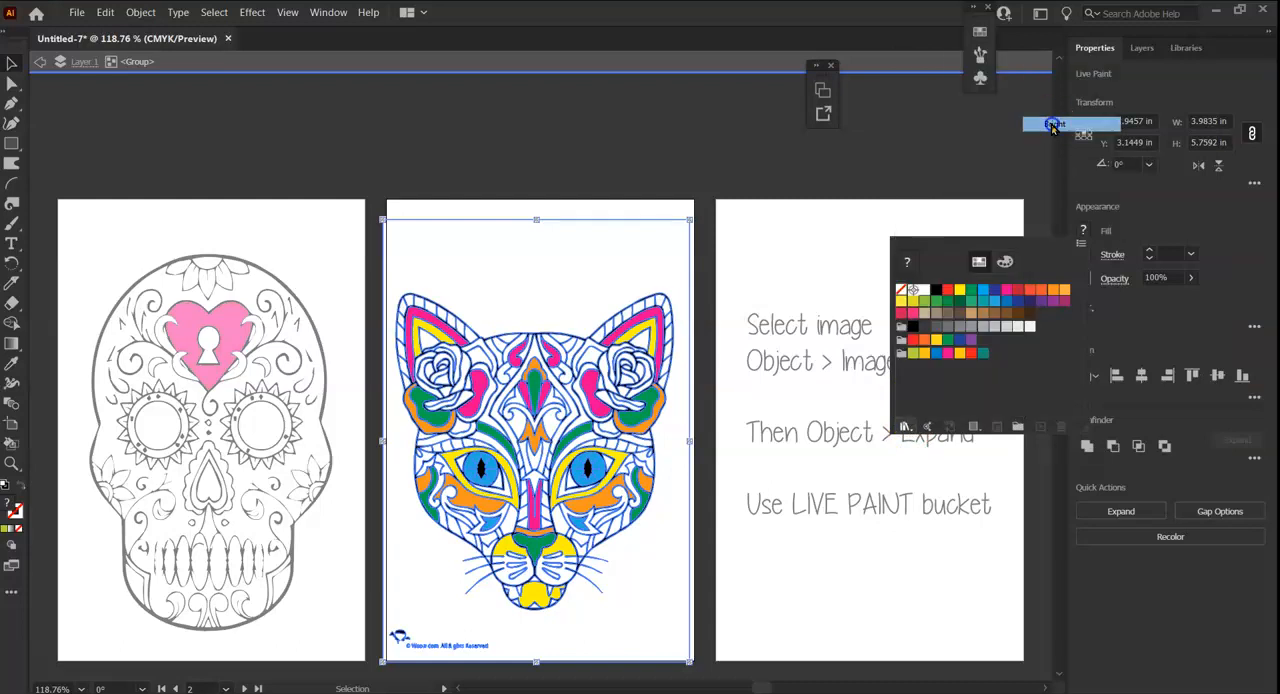
pyautogui.click(837, 384)
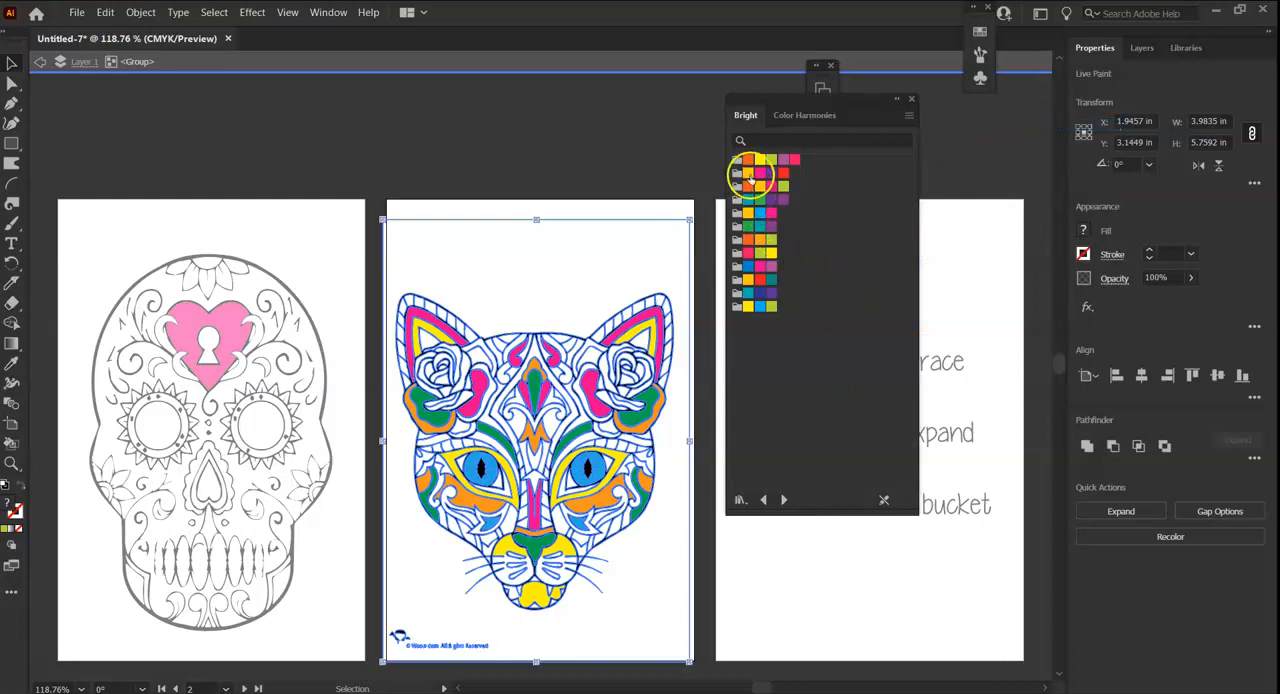
# Select a mix of orange, yellow, lime, purple, pink, green and blue swatches in the Bright library and add them to the document's swatches.
pyautogui.click(768, 160)
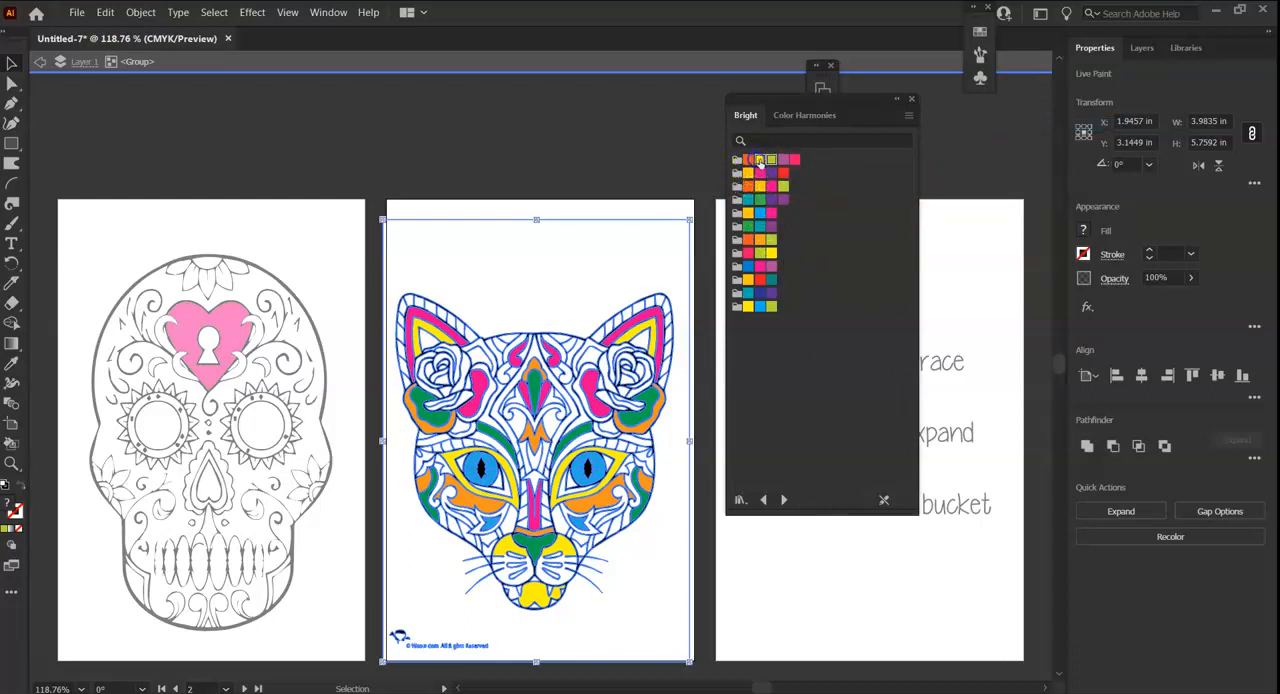
pyautogui.click(785, 160)
pyautogui.keyDown('ctrl'); pyautogui.click(797, 160); pyautogui.keyUp('ctrl')
pyautogui.click(749, 160)
pyautogui.click(795, 160)
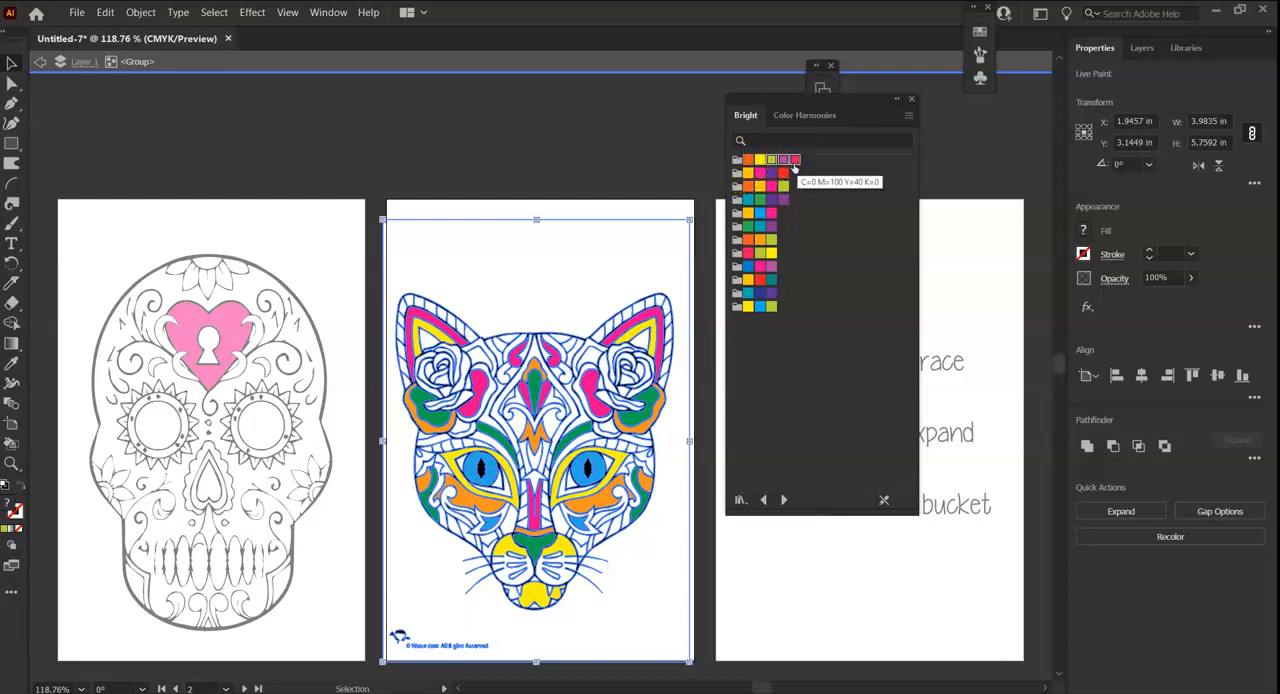
pyautogui.keyDown('ctrl'); pyautogui.click(749, 161); pyautogui.keyUp('ctrl')
pyautogui.keyDown('ctrl'); pyautogui.click(761, 162); pyautogui.keyUp('ctrl')
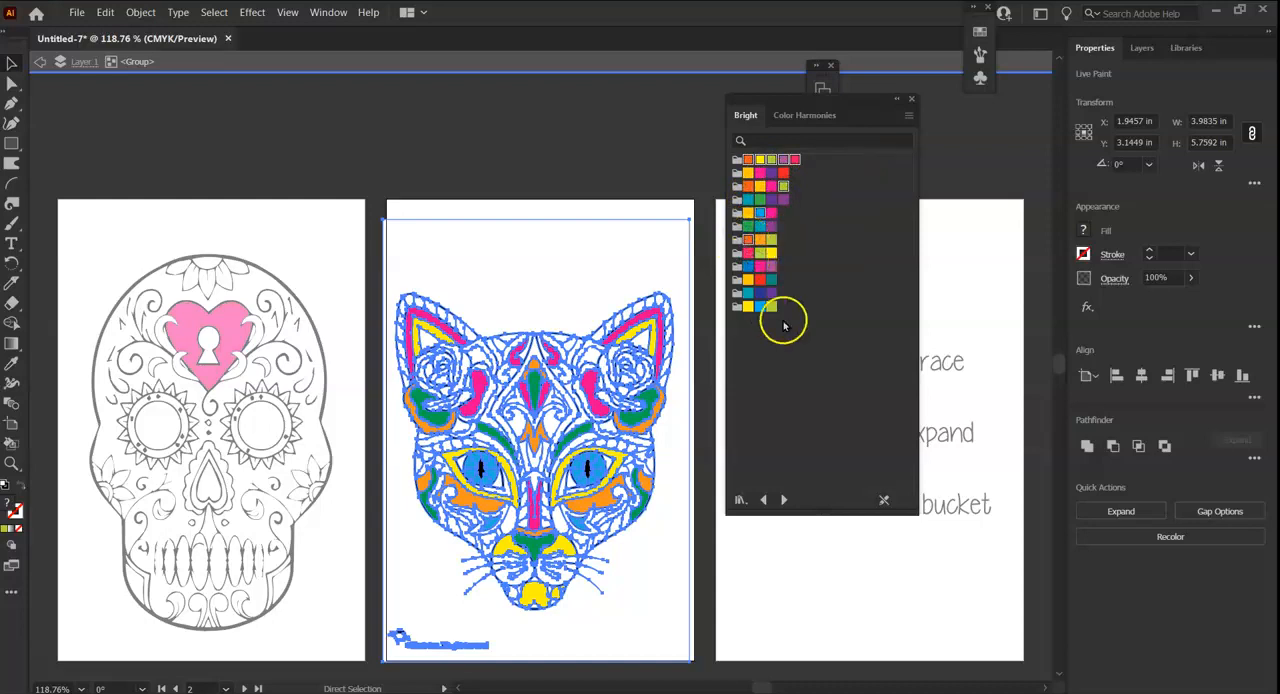
pyautogui.keyDown('ctrl'); pyautogui.click(760, 243); pyautogui.keyUp('ctrl')
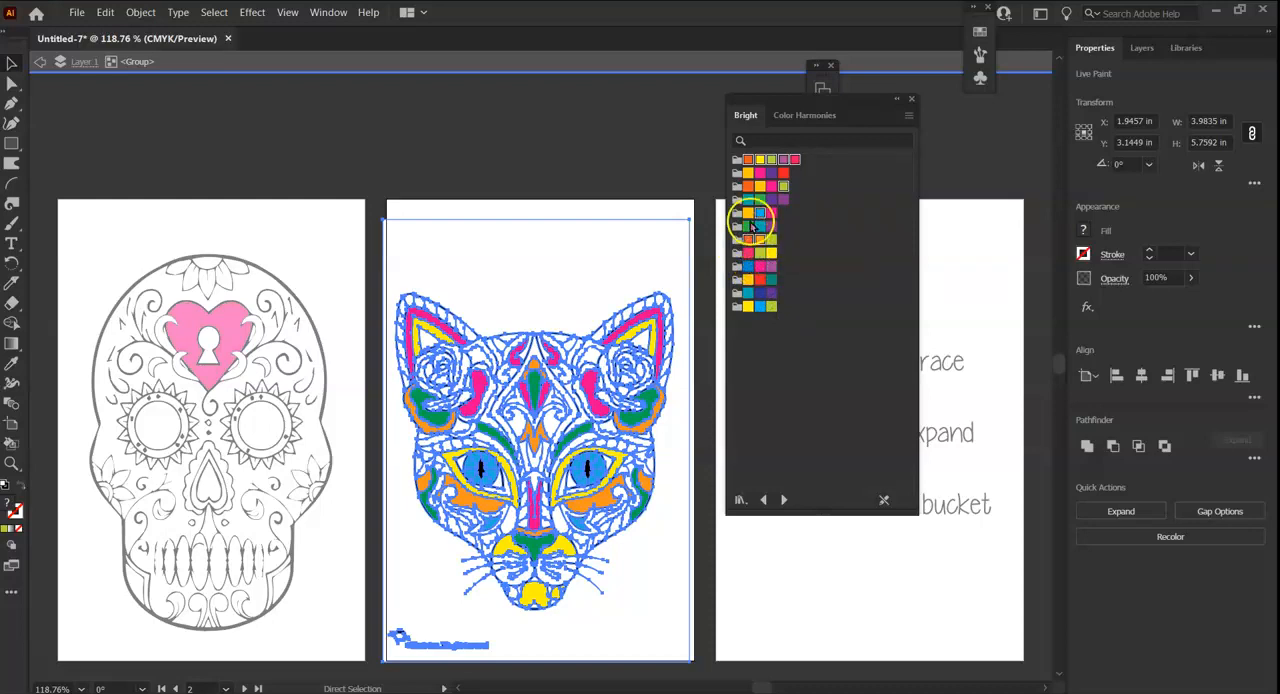
pyautogui.keyDown('ctrl'); pyautogui.click(747, 230); pyautogui.keyUp('ctrl')
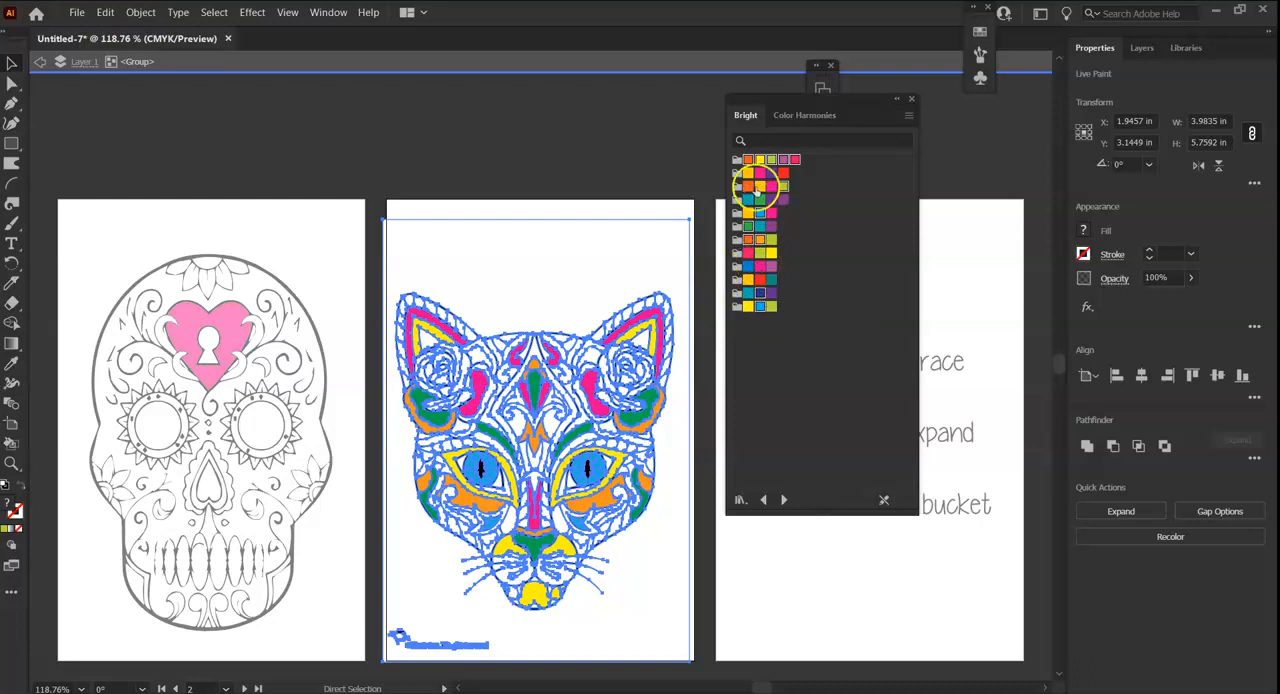
pyautogui.press('v')
pyautogui.click(908, 117)
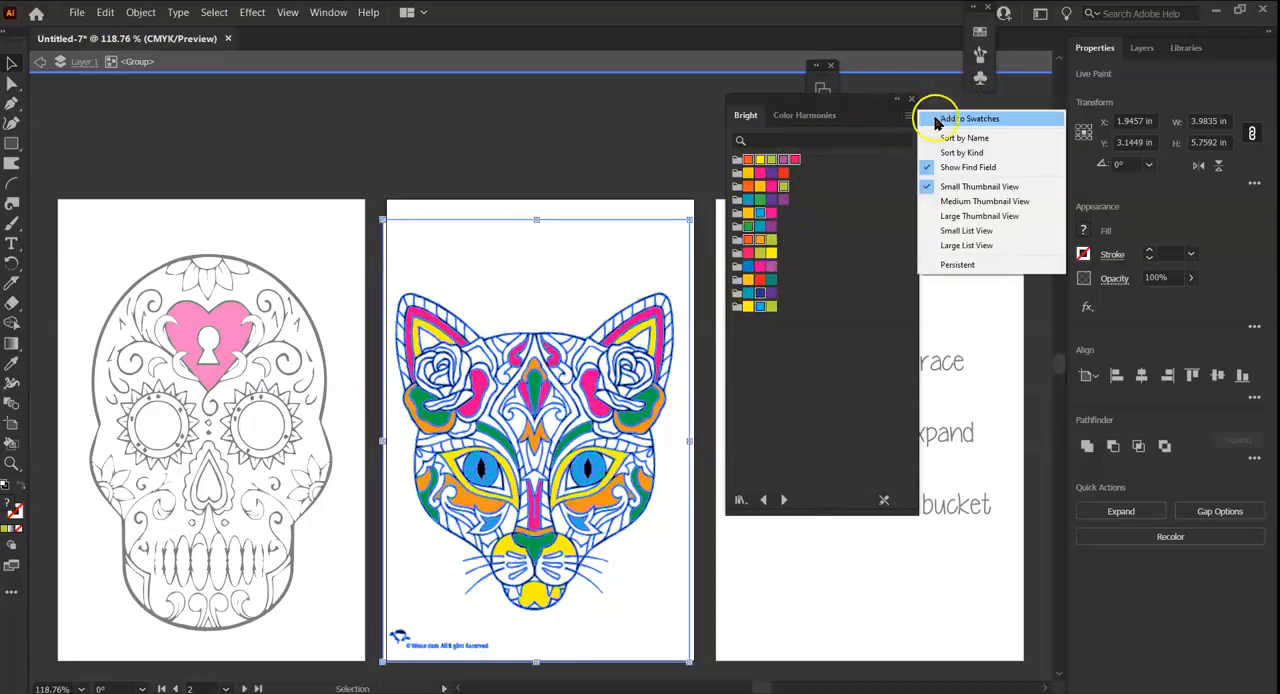
pyautogui.click(936, 121)
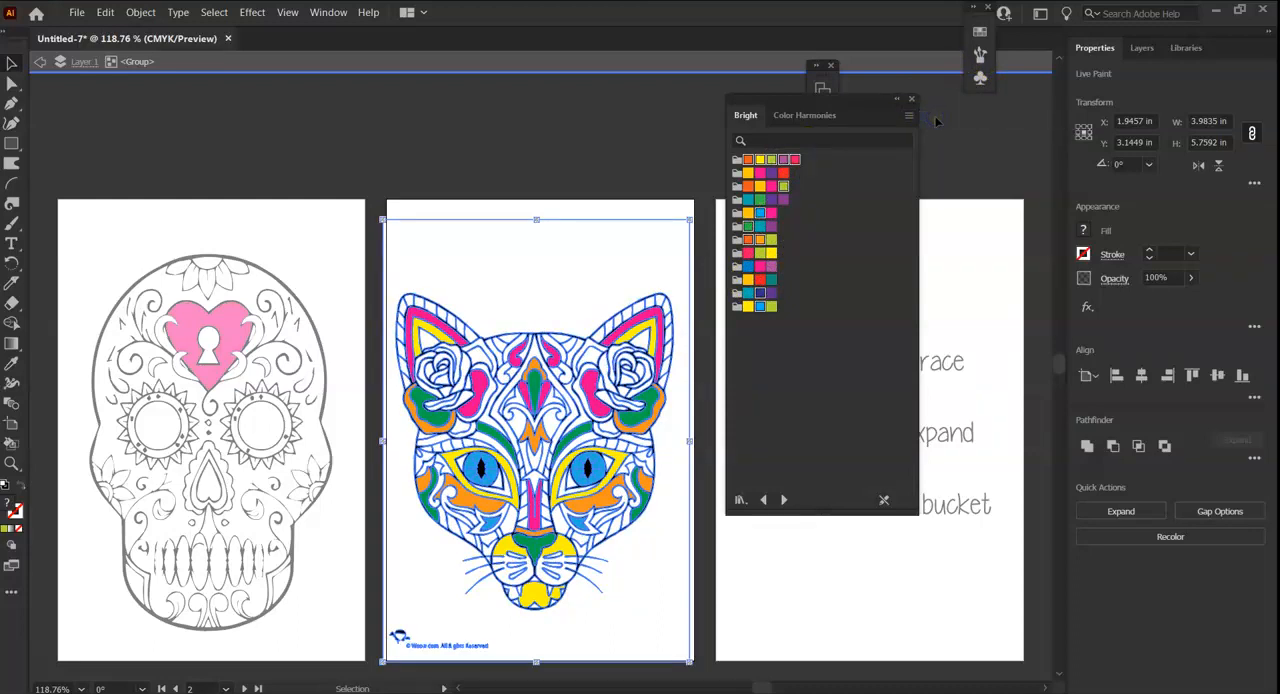
# Create a color group named Sugar Skull Cat from the selected swatches in the document's swatches.
pyautogui.click(328, 12)
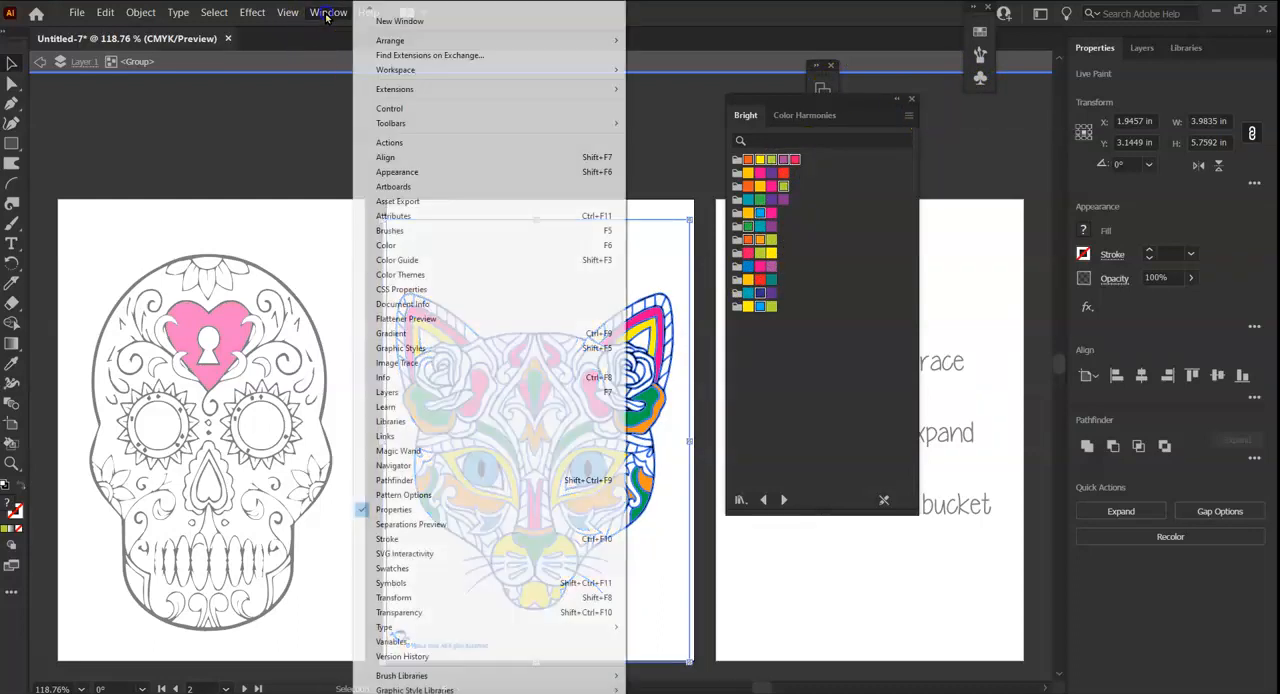
pyautogui.click(405, 569)
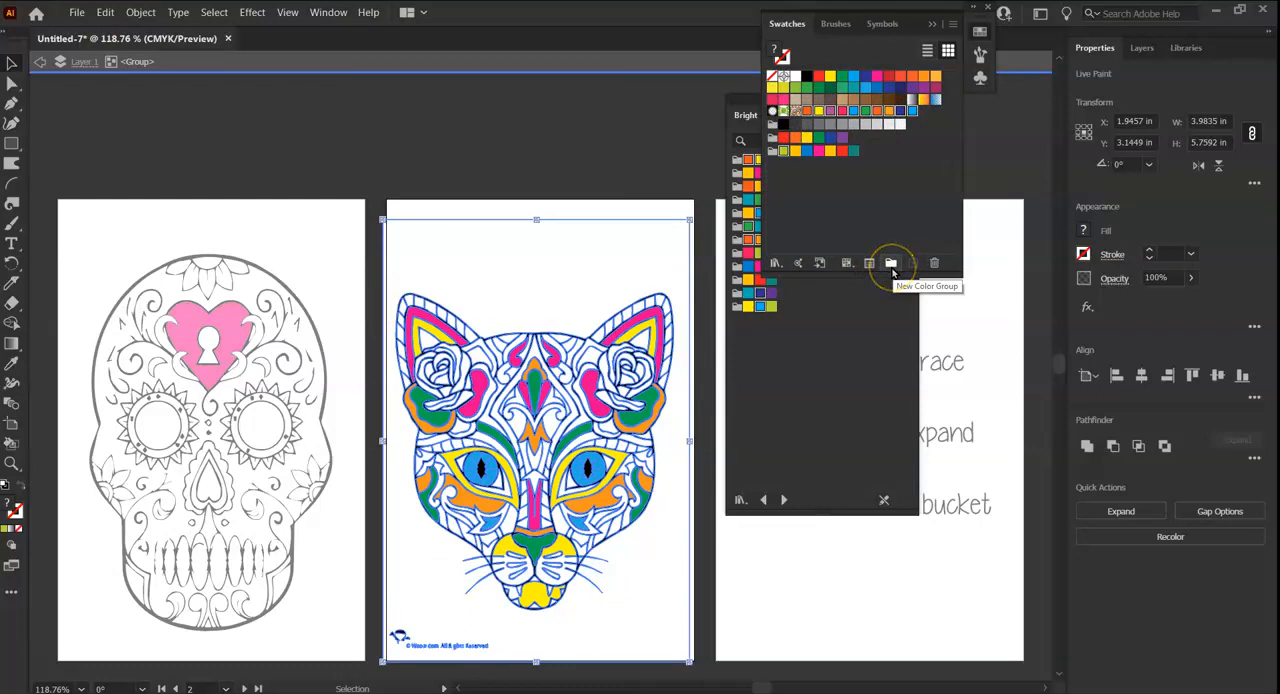
pyautogui.click(892, 268)
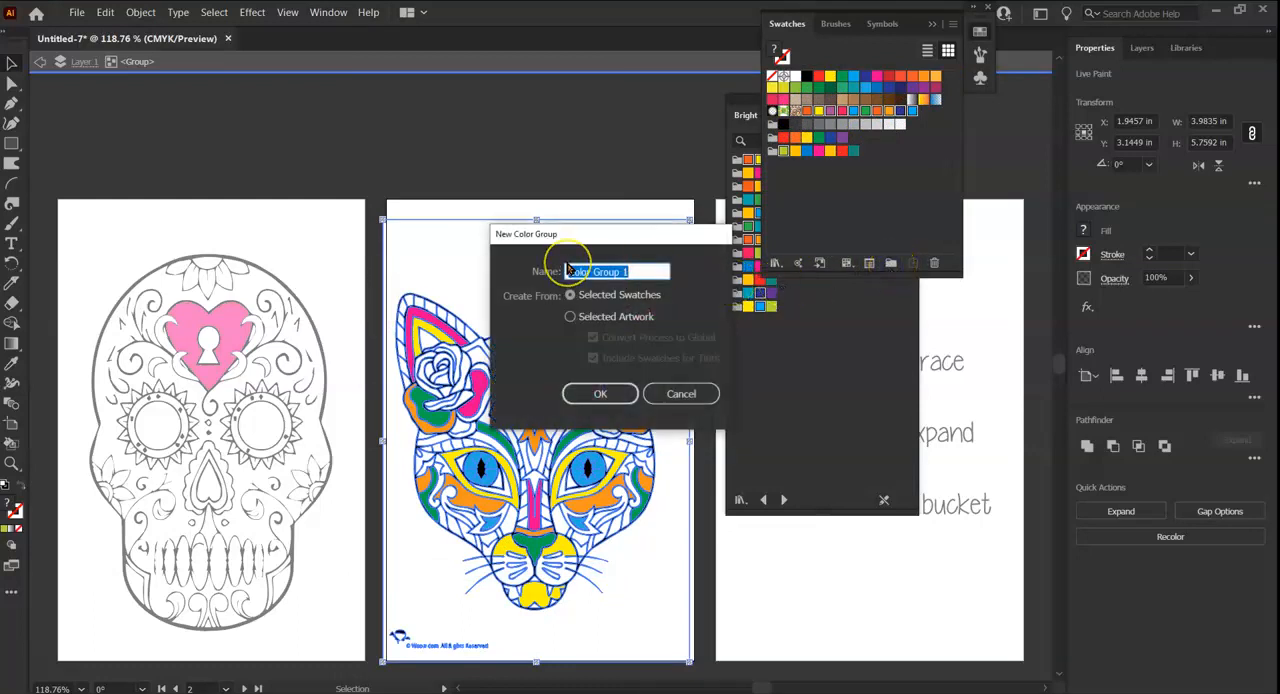
pyautogui.press('BackSpace')
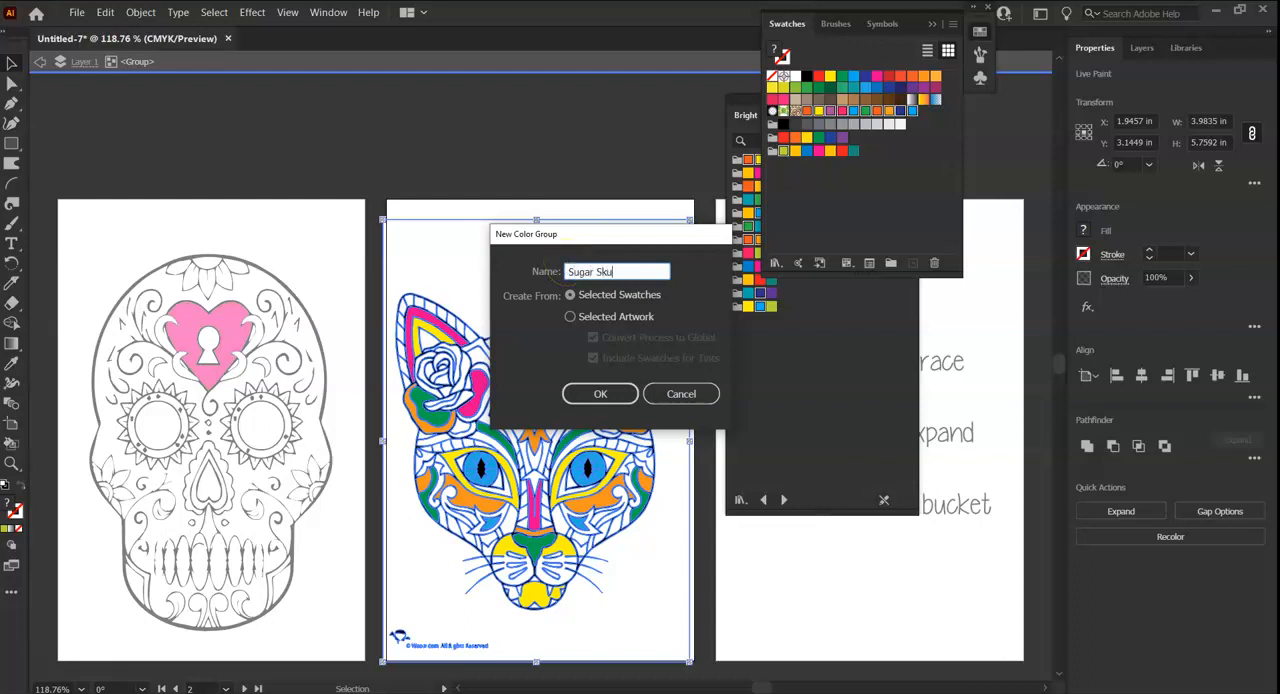
pyautogui.write('Sugar Skull Cat')
pyautogui.click(605, 393)
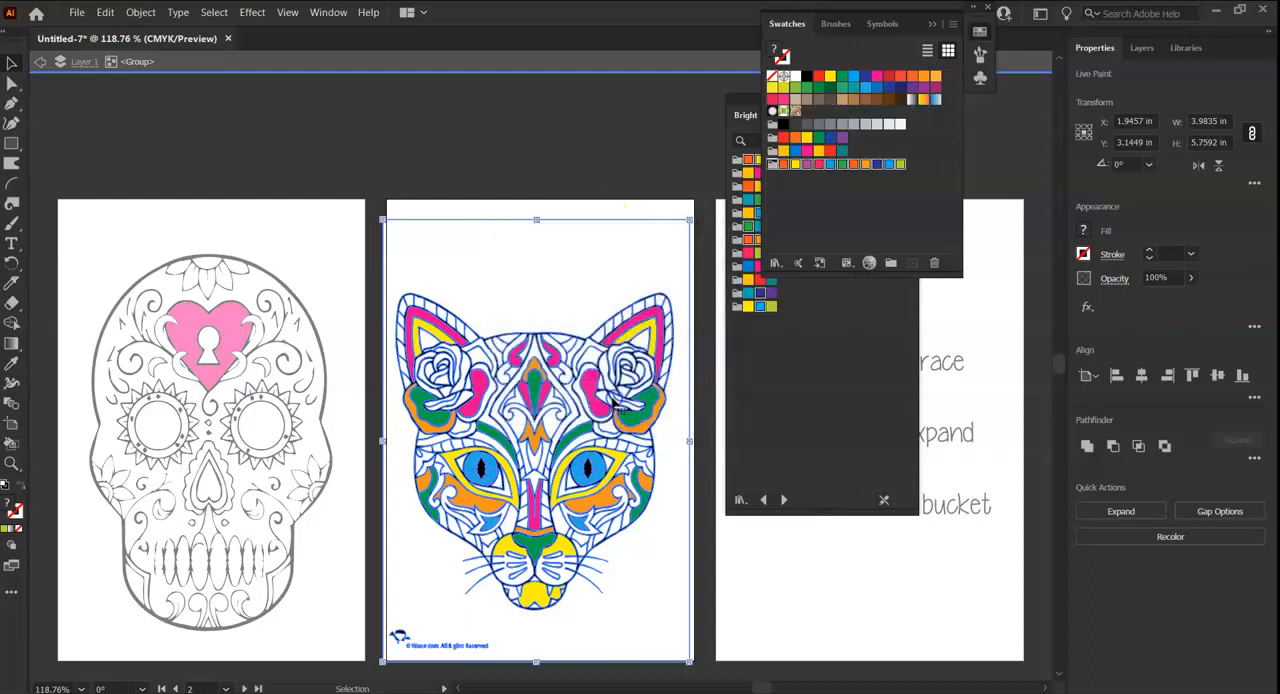
pyautogui.click(848, 188)
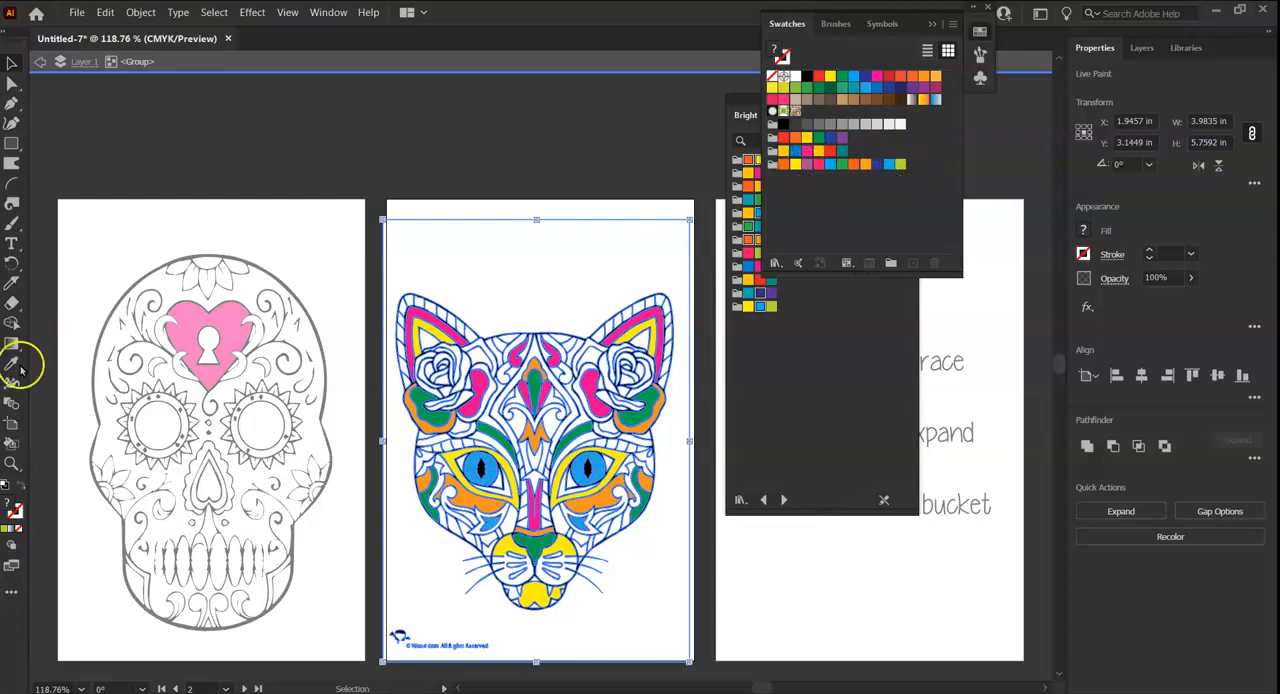
# With the Live Paint Bucket, fill the diamond-shaped band on the cat's forehead with light blue from the new color group.
pyautogui.click(12, 442)
pyautogui.click(534, 353)
pyautogui.hotkey('ctrl', 'z')
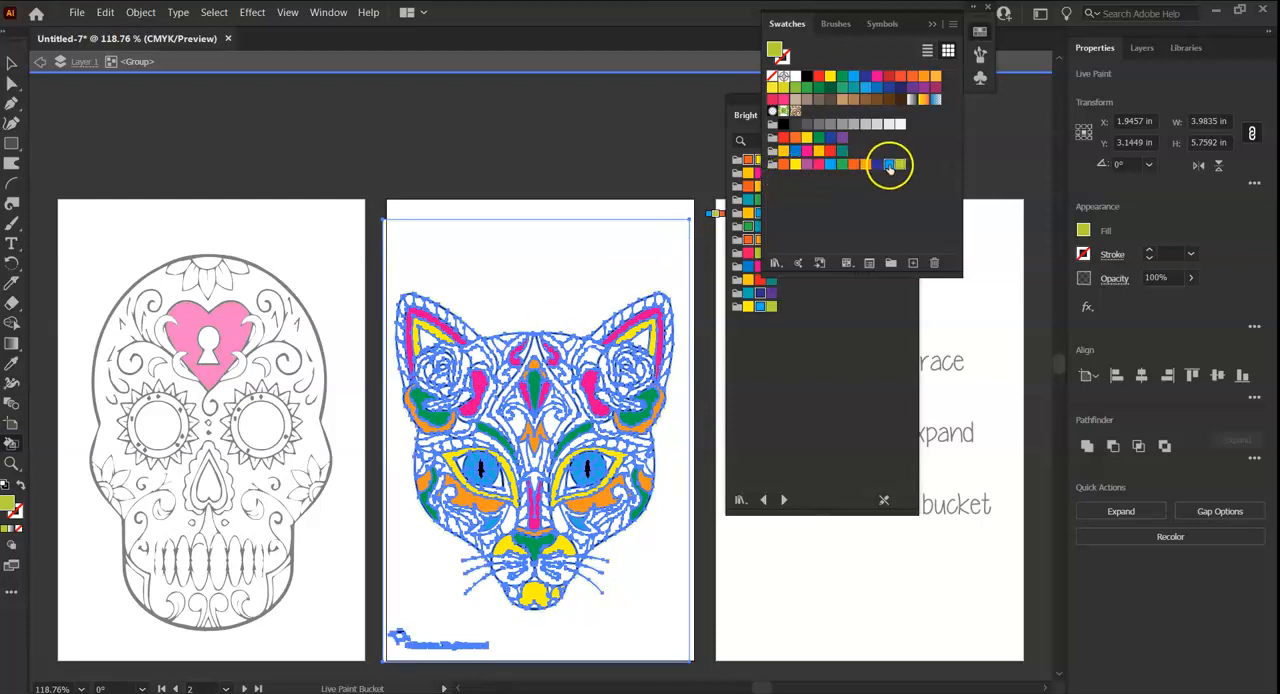
pyautogui.click(890, 165)
pyautogui.click(534, 353)
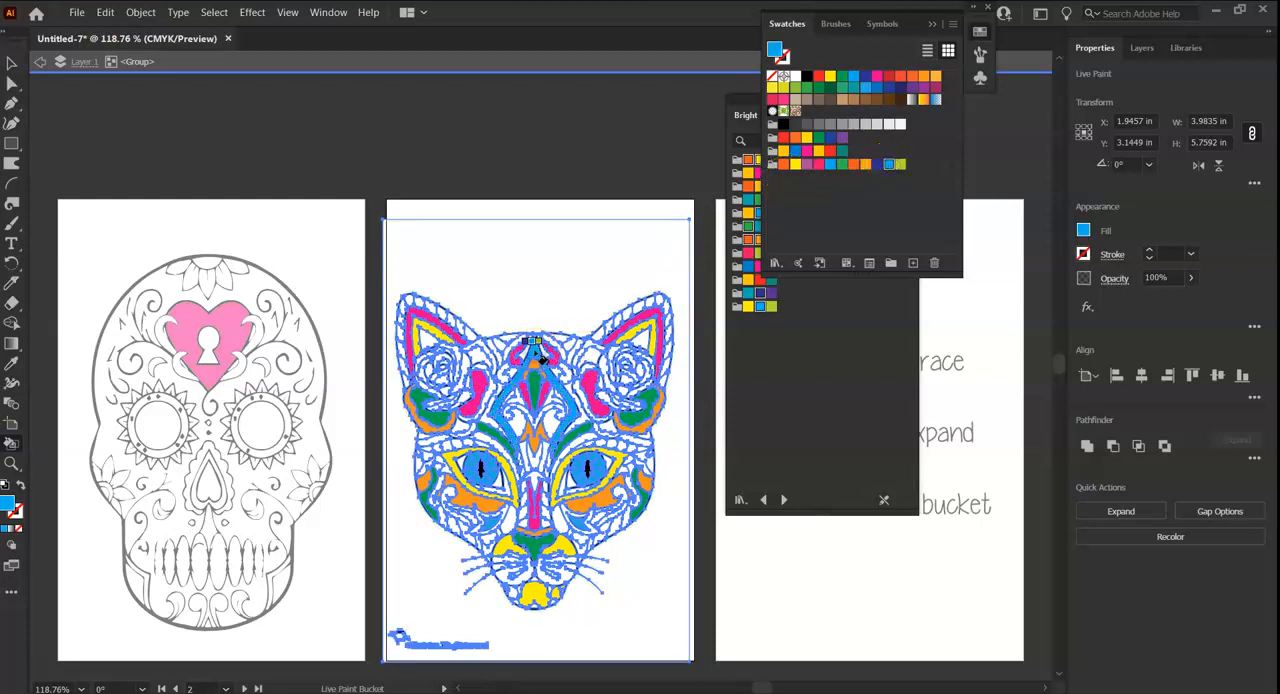
# Switch the fill to dark blue and live-paint the forehead scroll, the V shape between the eyes, the whisker pads and both lower cheek shapes.
pyautogui.click(877, 164)
pyautogui.click(535, 418)
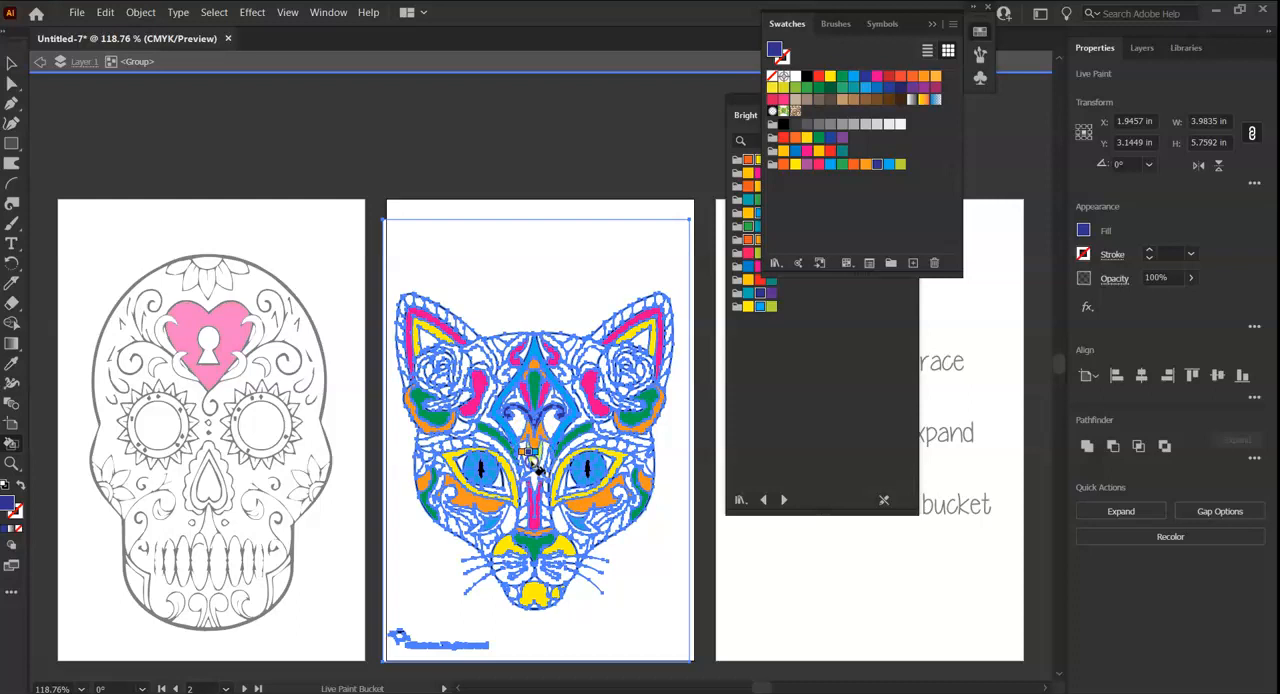
pyautogui.click(533, 460)
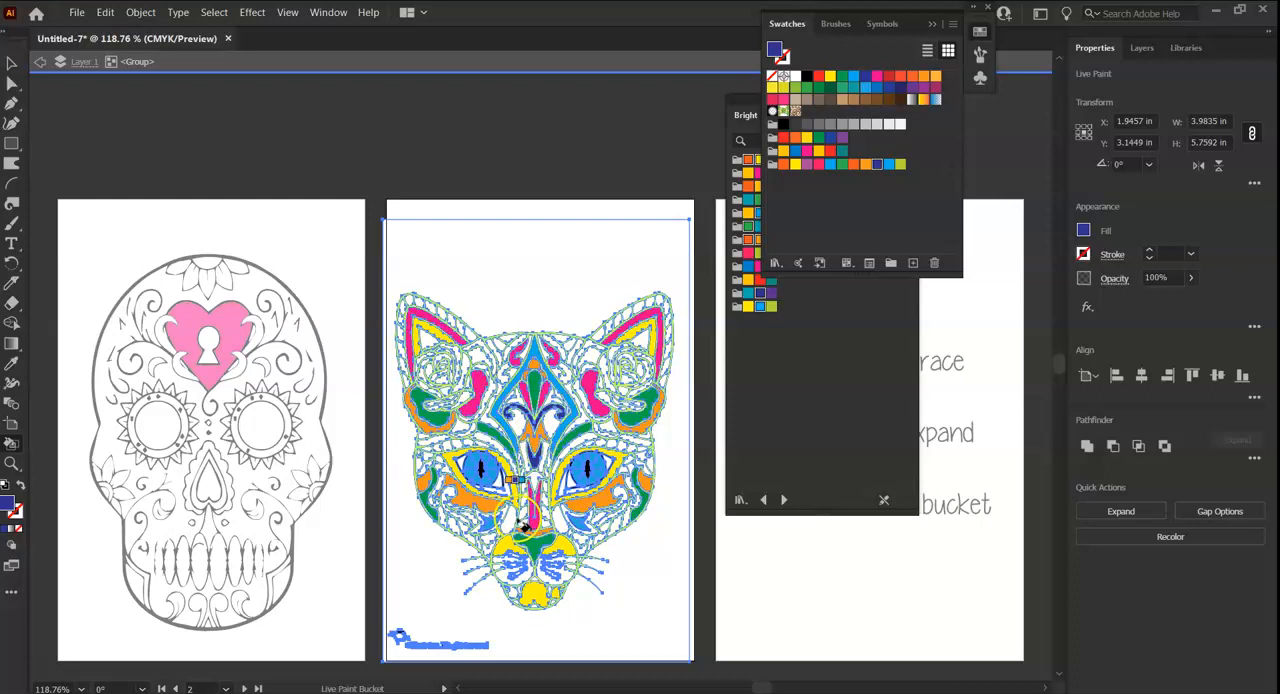
pyautogui.click(515, 585)
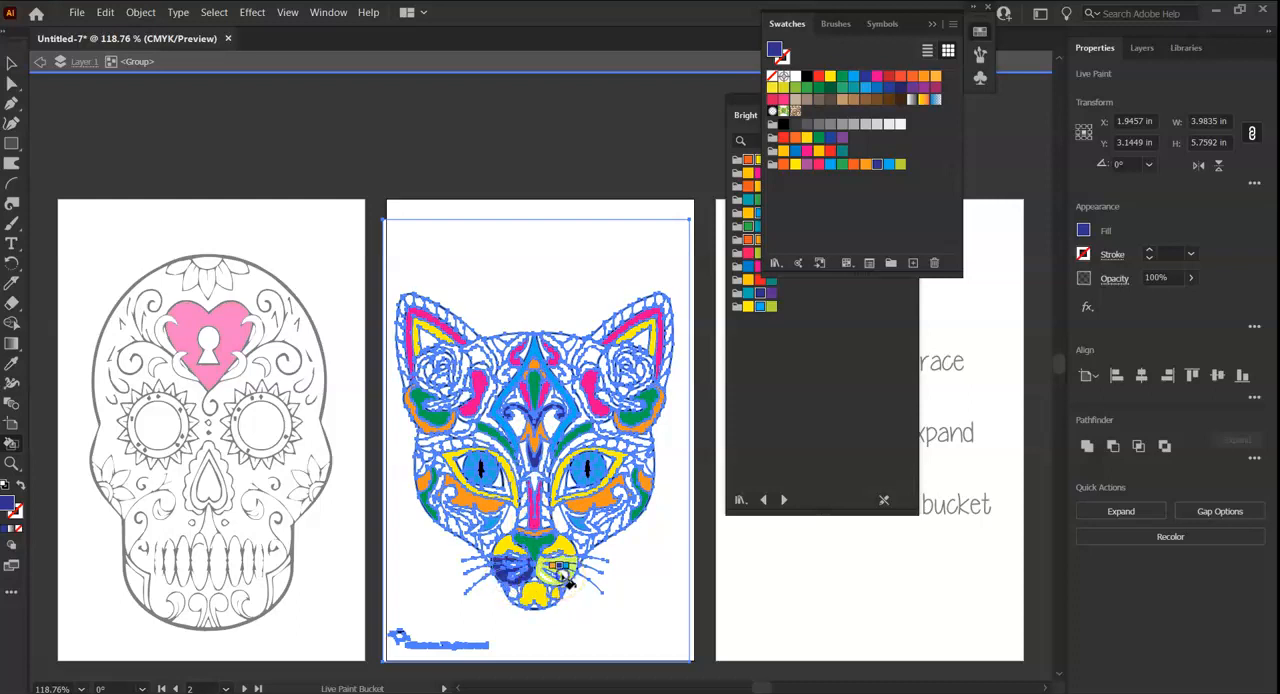
pyautogui.click(453, 526)
pyautogui.click(616, 526)
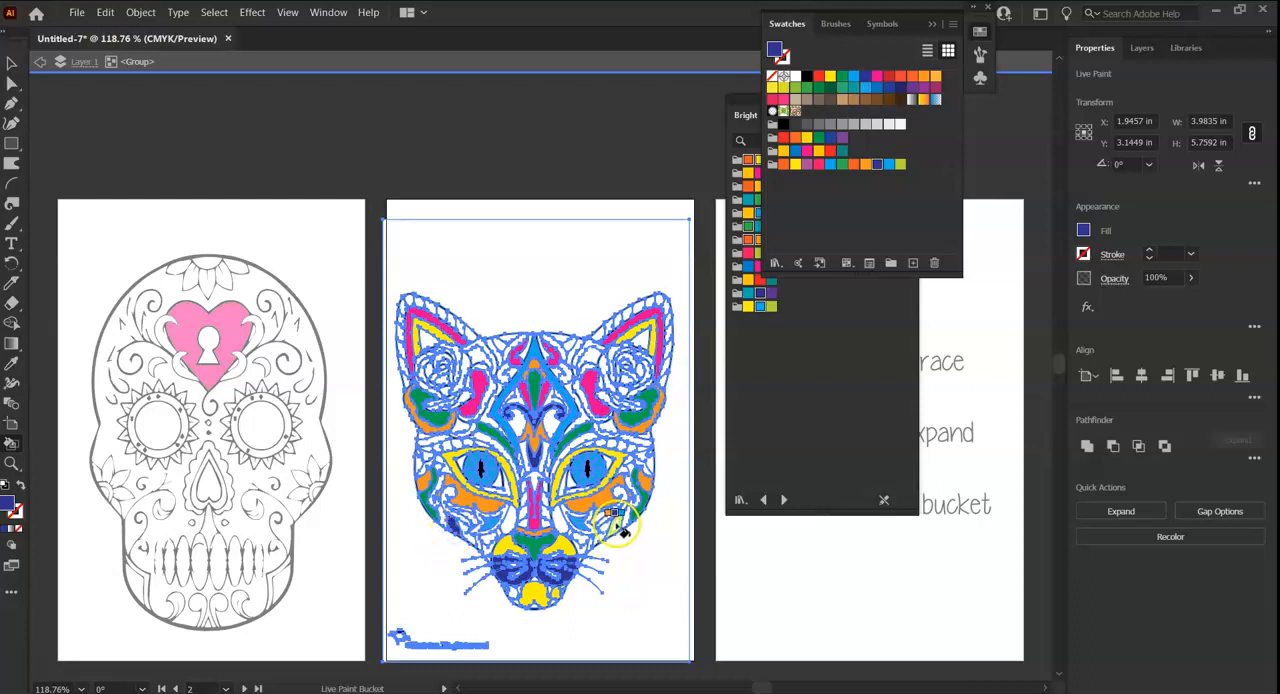
# Live-paint the small leaf and curved shapes along the top of the cat's forehead and the outer brow bands dark blue.
pyautogui.click(497, 342)
pyautogui.click(571, 343)
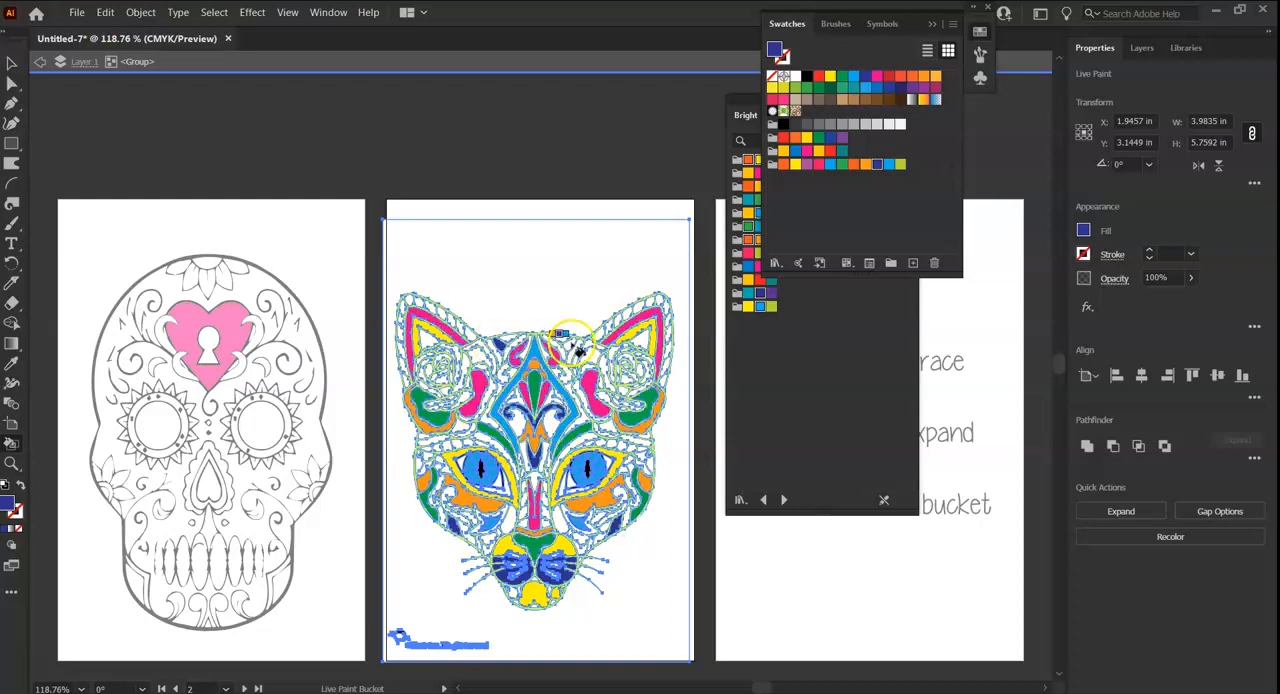
pyautogui.click(483, 345)
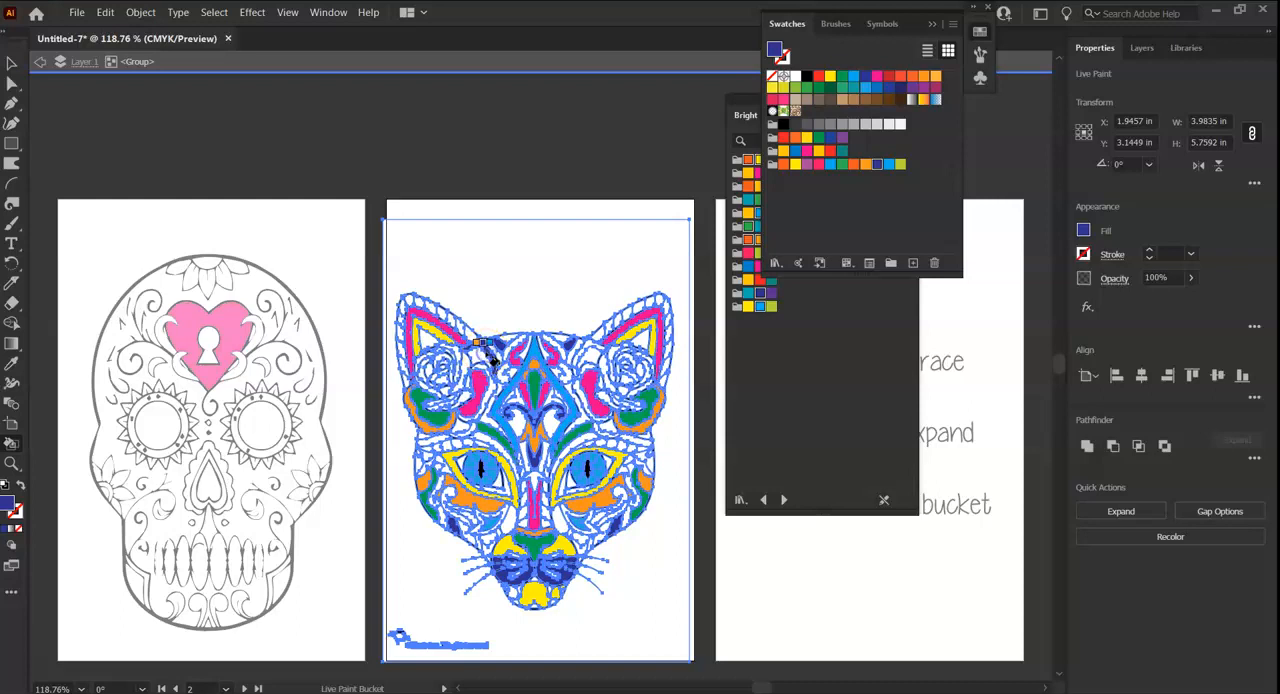
pyautogui.click(580, 346)
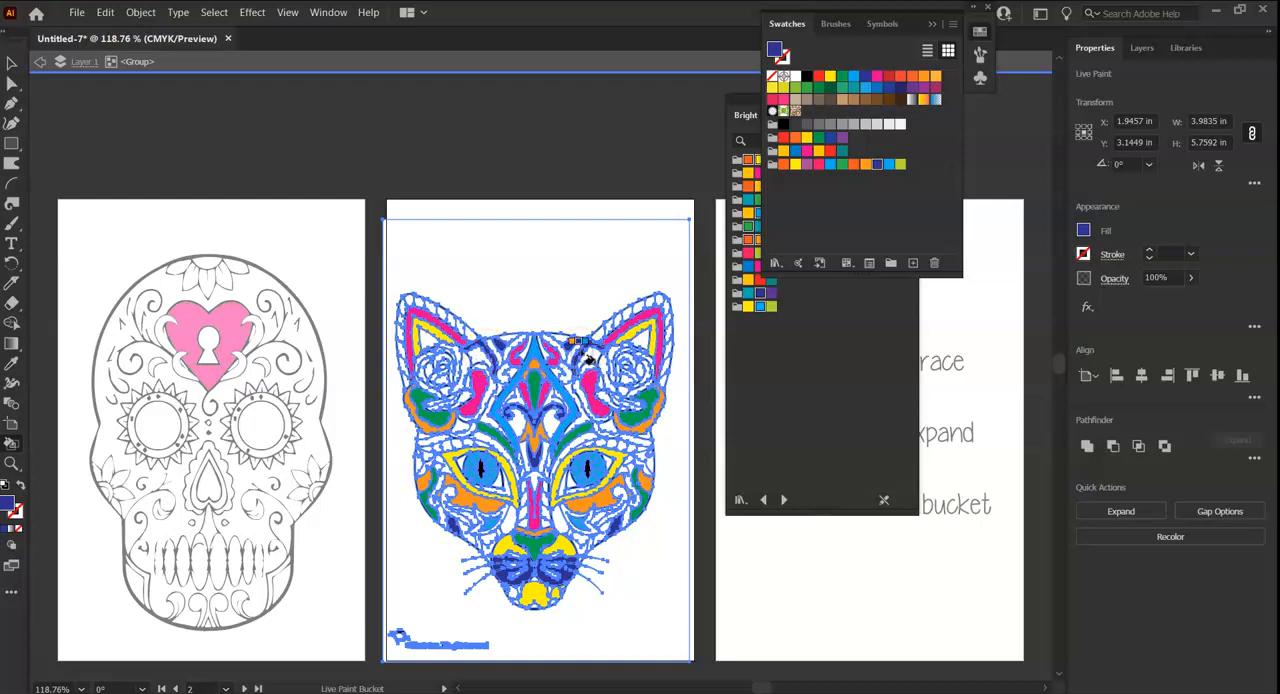
pyautogui.click(577, 358)
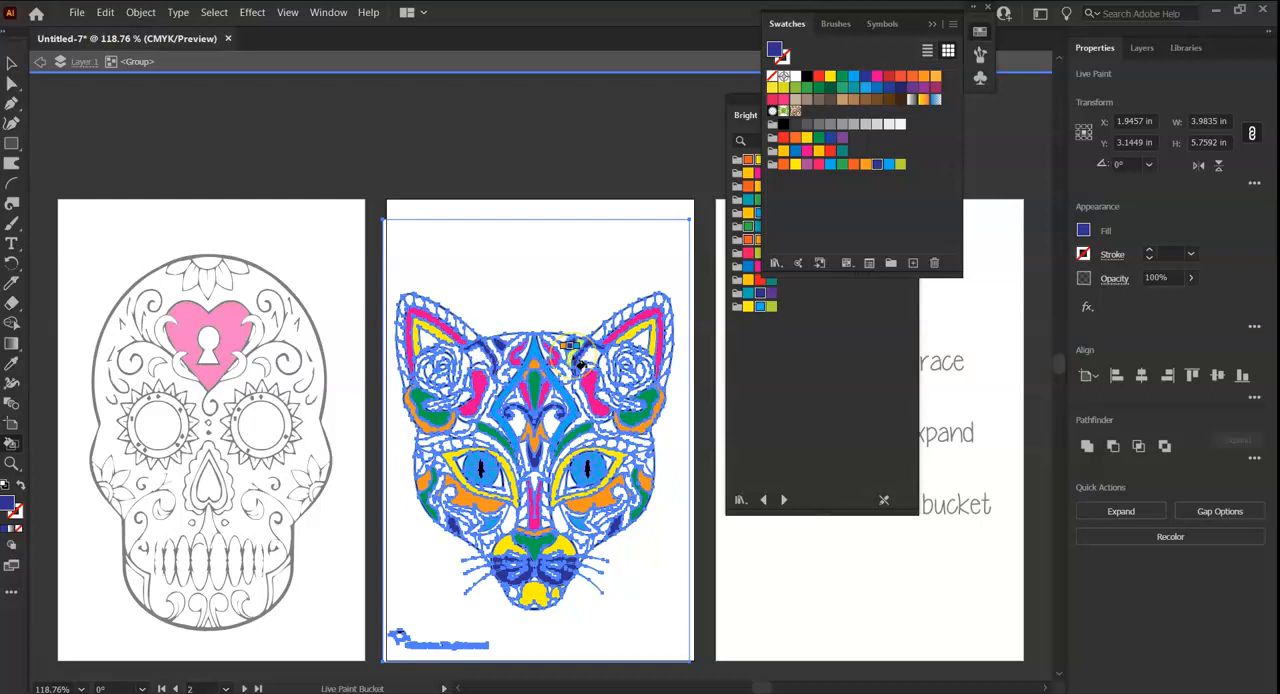
pyautogui.click(636, 438)
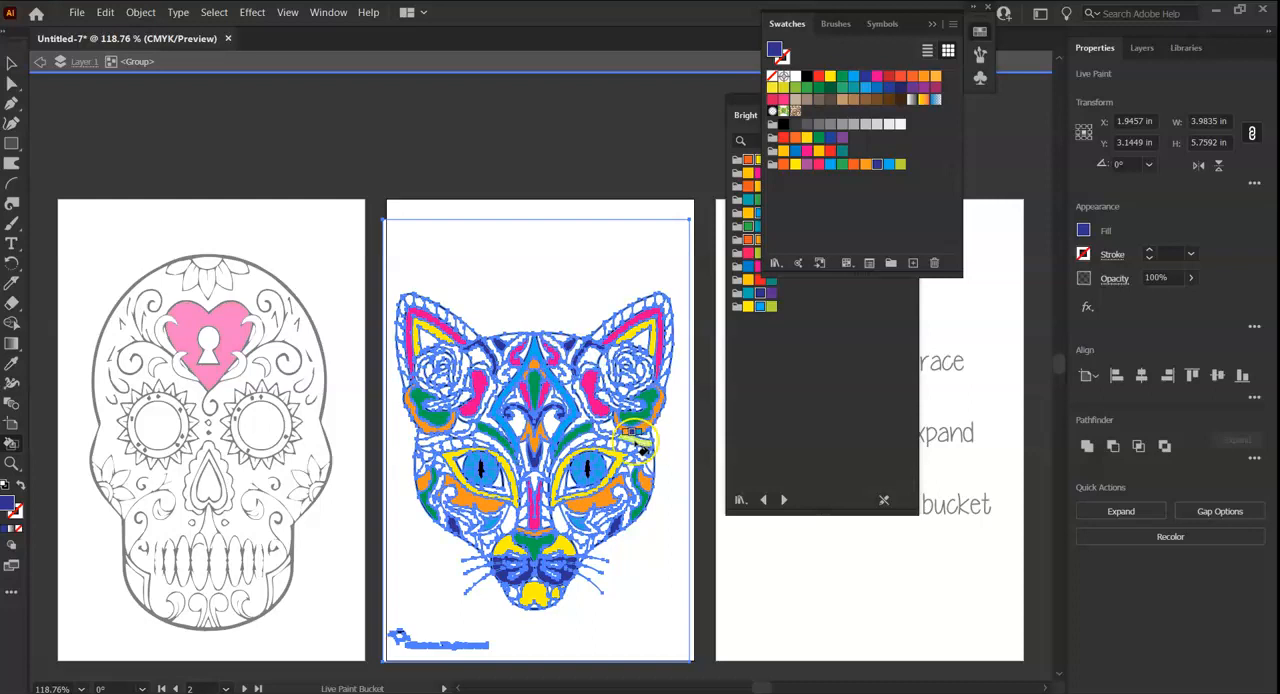
pyautogui.click(423, 440)
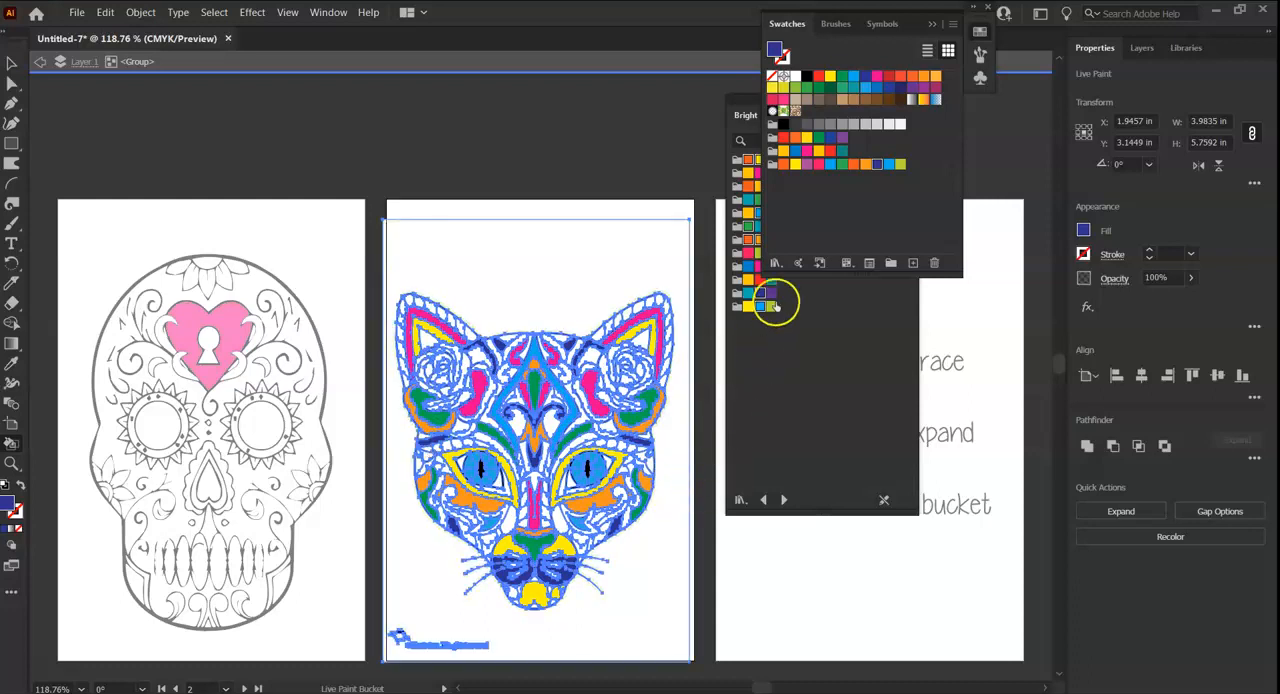
# Switch the fill to purple and live-paint the shapes beside the nose bridge and on both of the cat's cheeks.
pyautogui.click(806, 164)
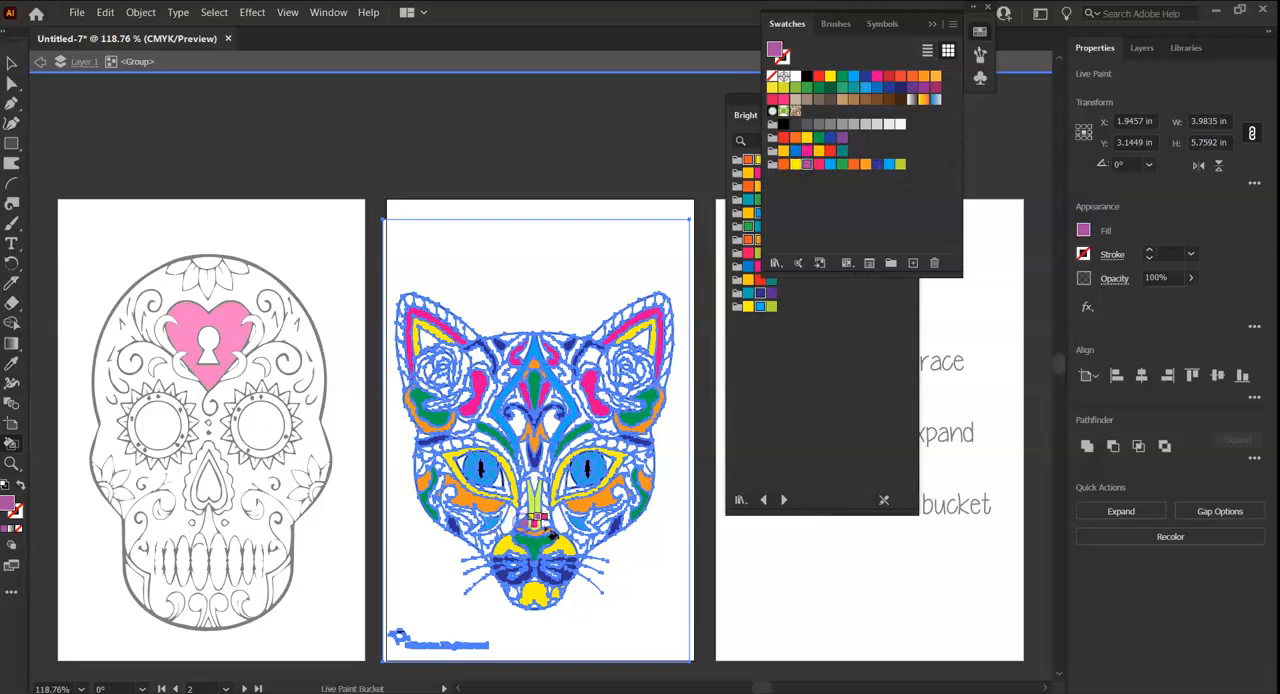
pyautogui.click(471, 519)
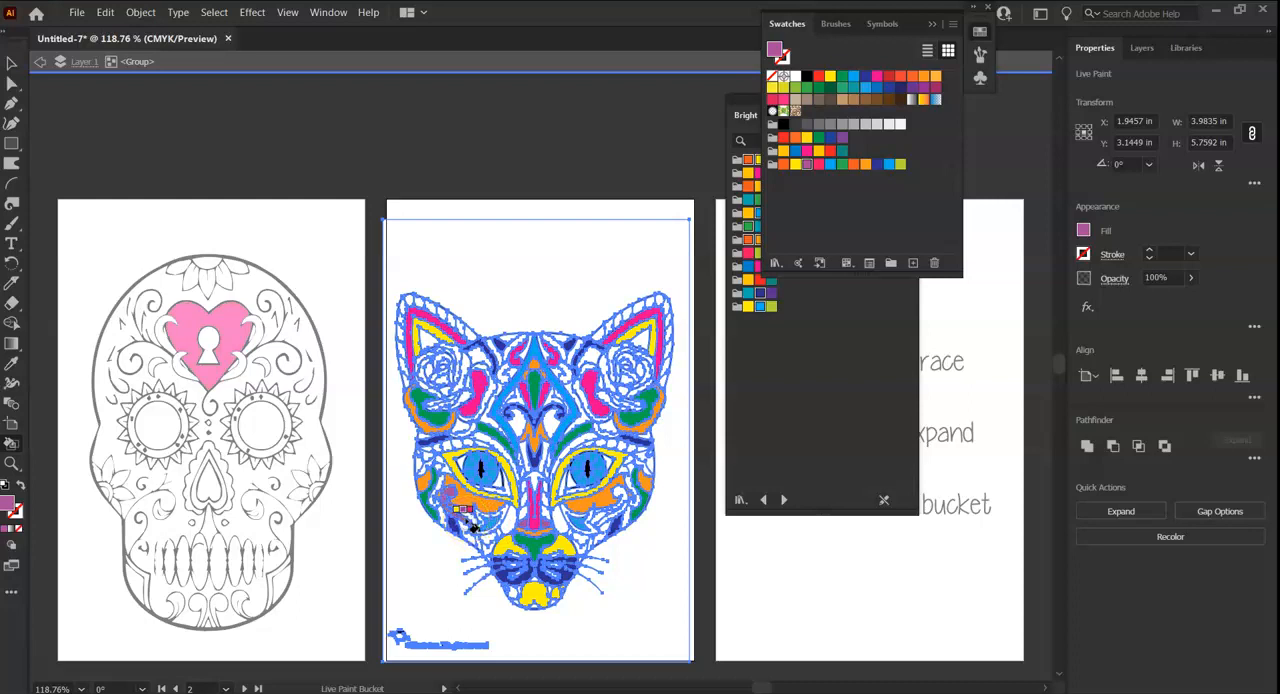
pyautogui.click(619, 493)
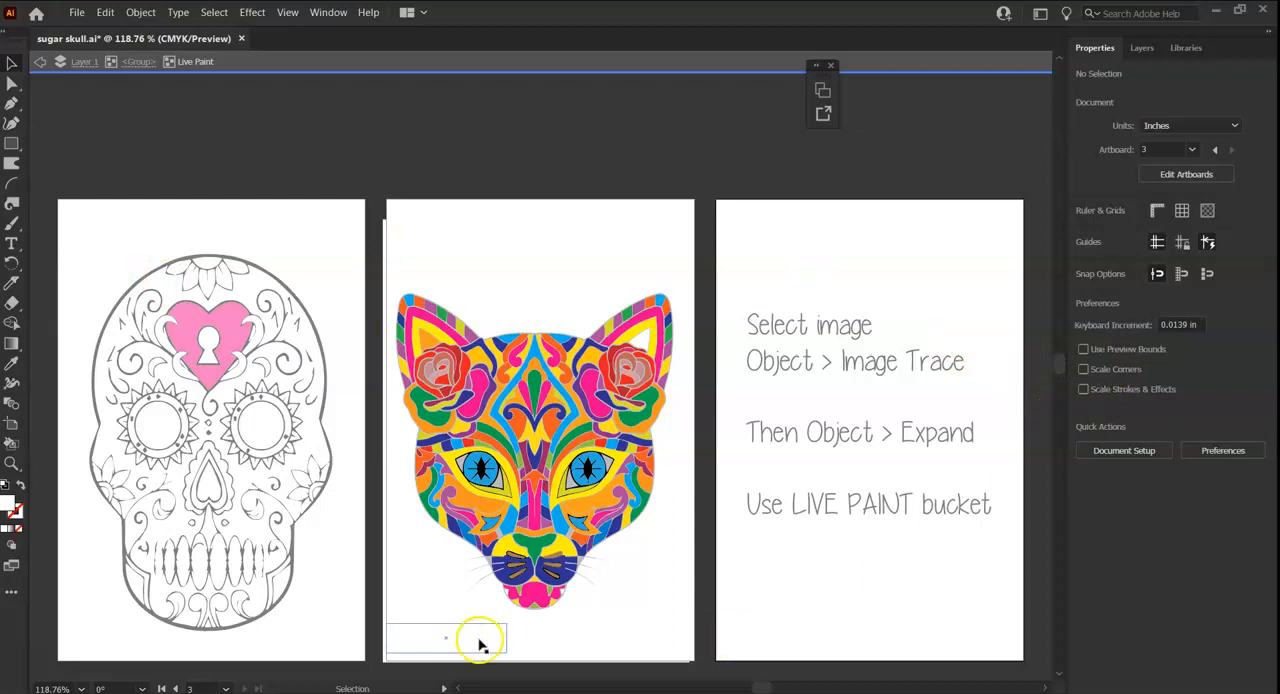
# Make the colored cat's artboard active and save the sugar skull document.
pyautogui.click(543, 218)
pyautogui.click(77, 12)
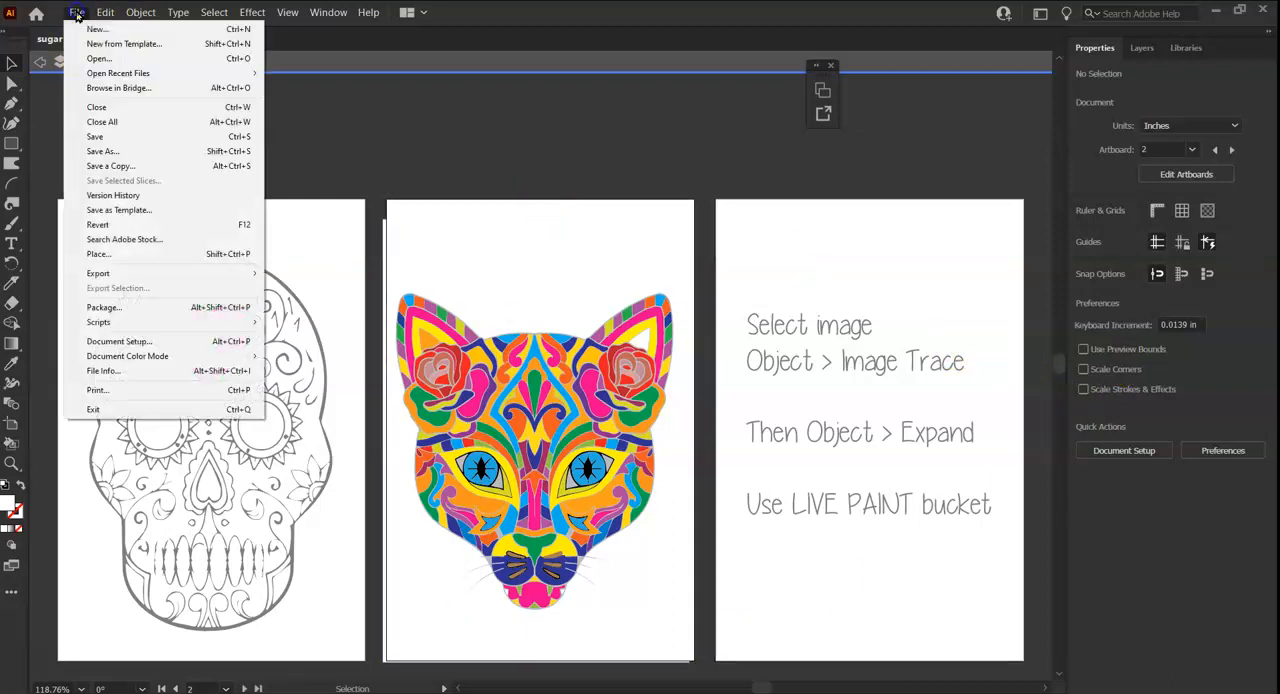
pyautogui.click(108, 136)
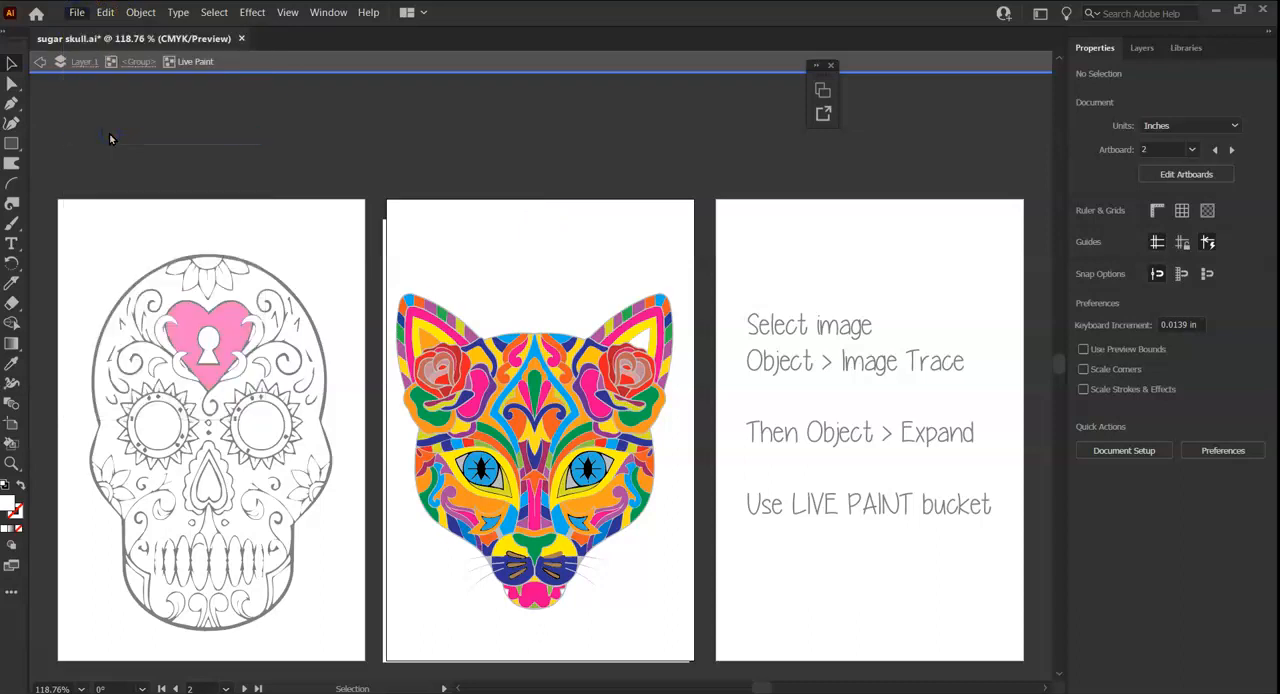
# Export only artboard 2 as a JPEG named "cat sugar skull final", keeping the CMYK color model, medium quality and 72 ppi resolution.
pyautogui.click(76, 12)
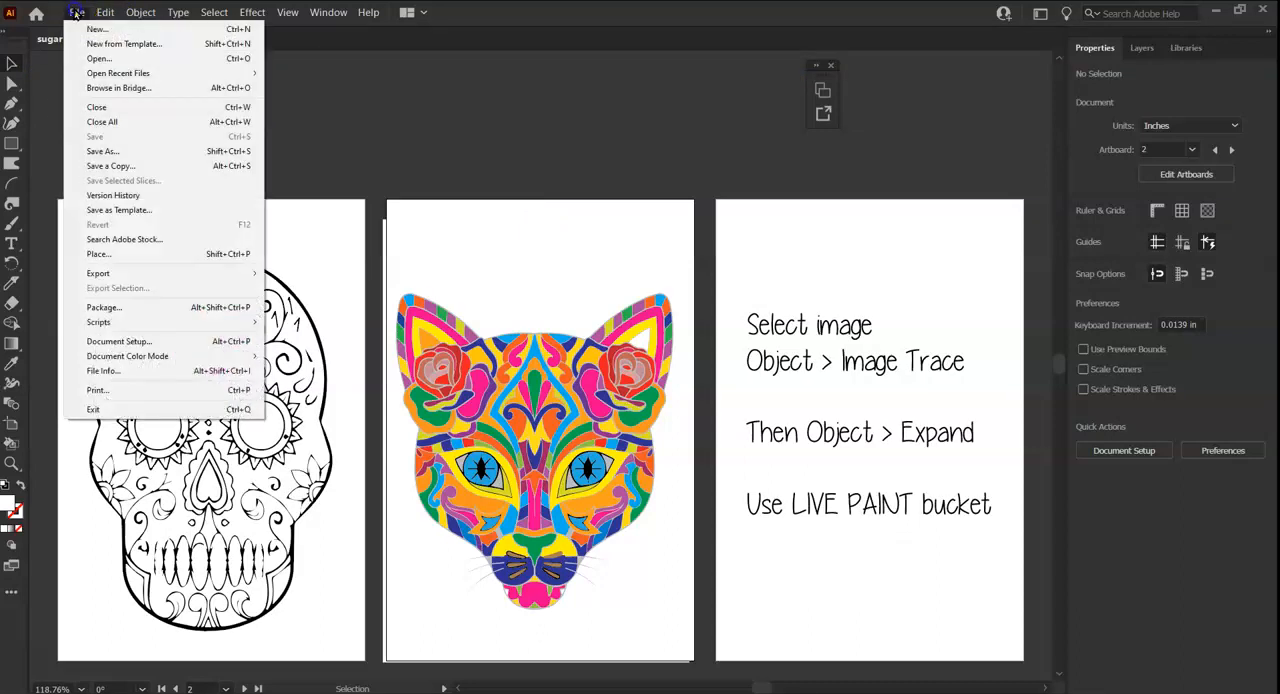
pyautogui.moveTo(100, 274)
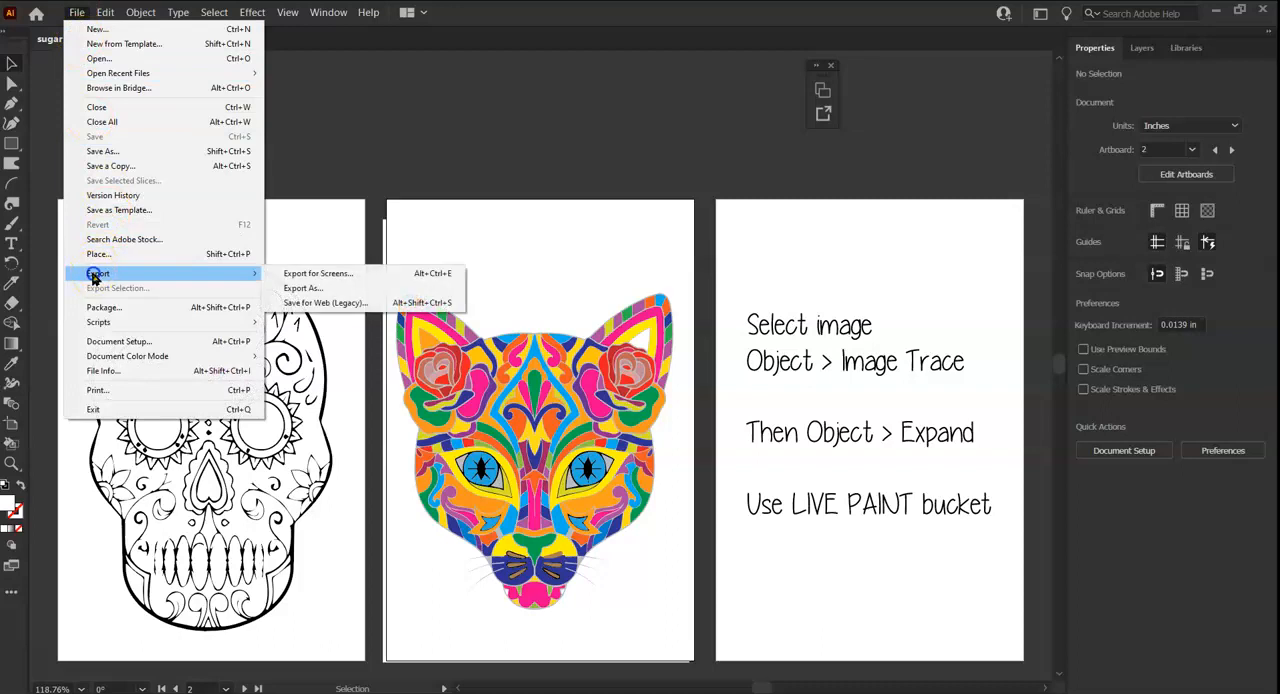
pyautogui.click(300, 288)
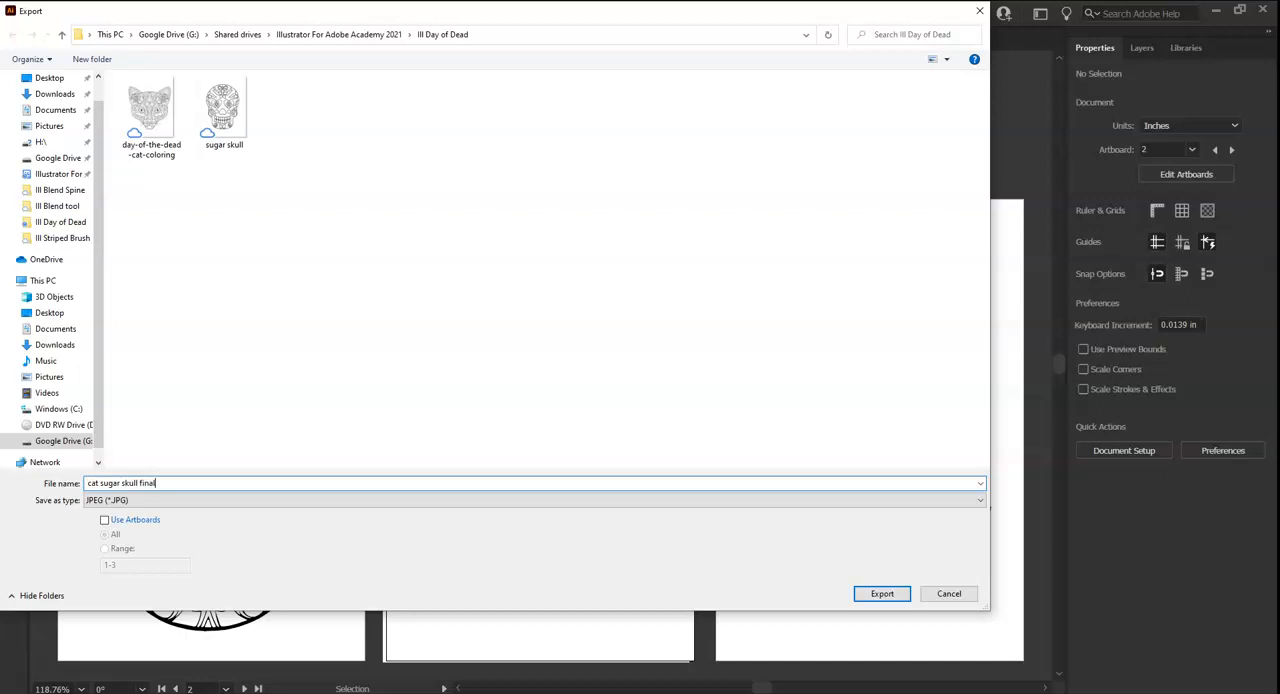
pyautogui.click(106, 521)
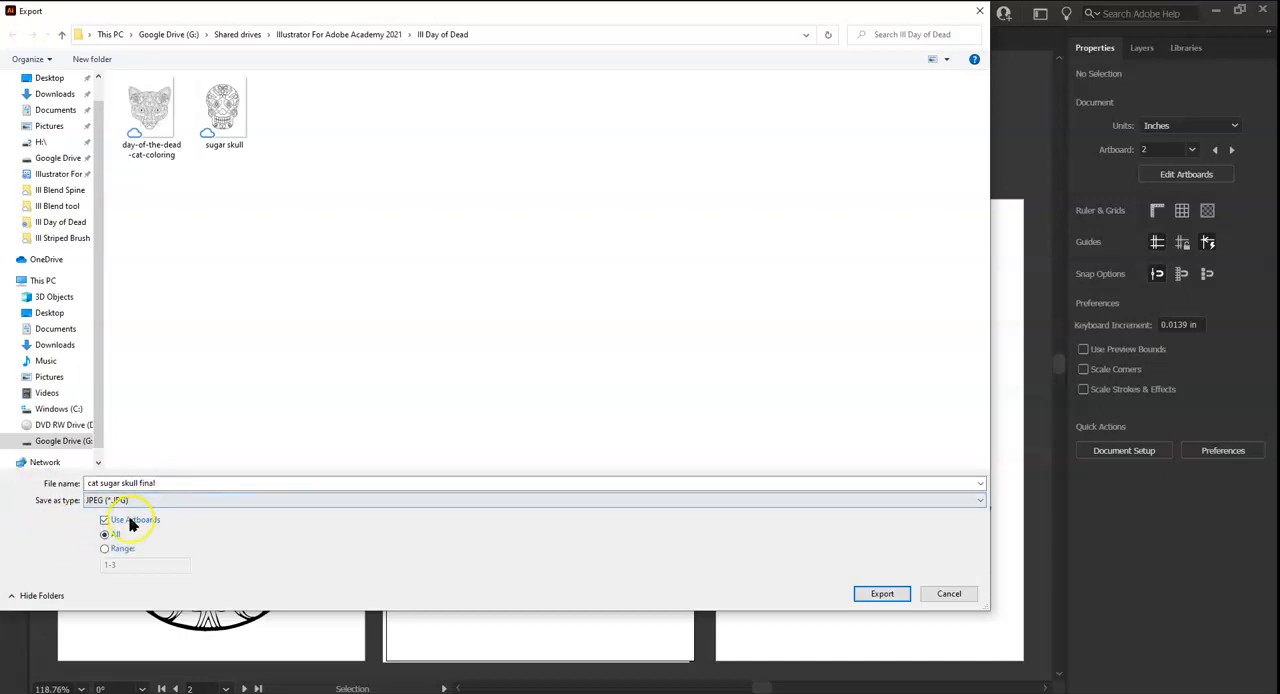
pyautogui.click(108, 551)
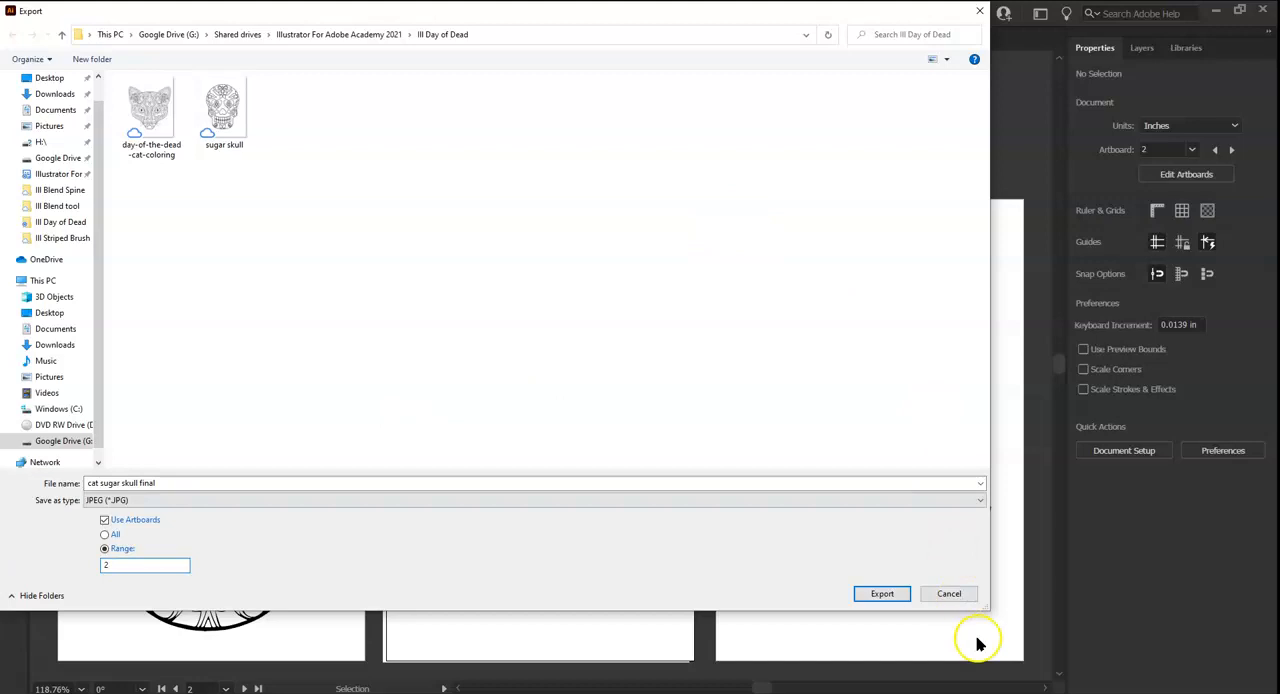
pyautogui.click(868, 593)
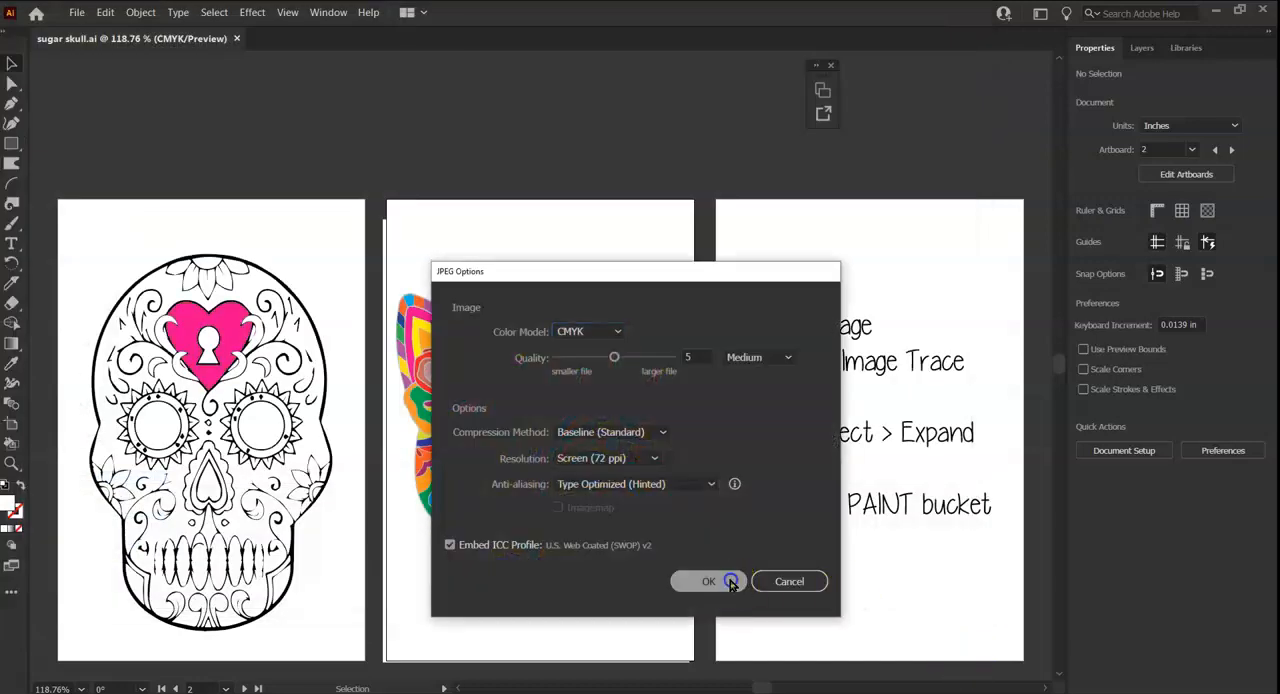
pyautogui.click(724, 580)
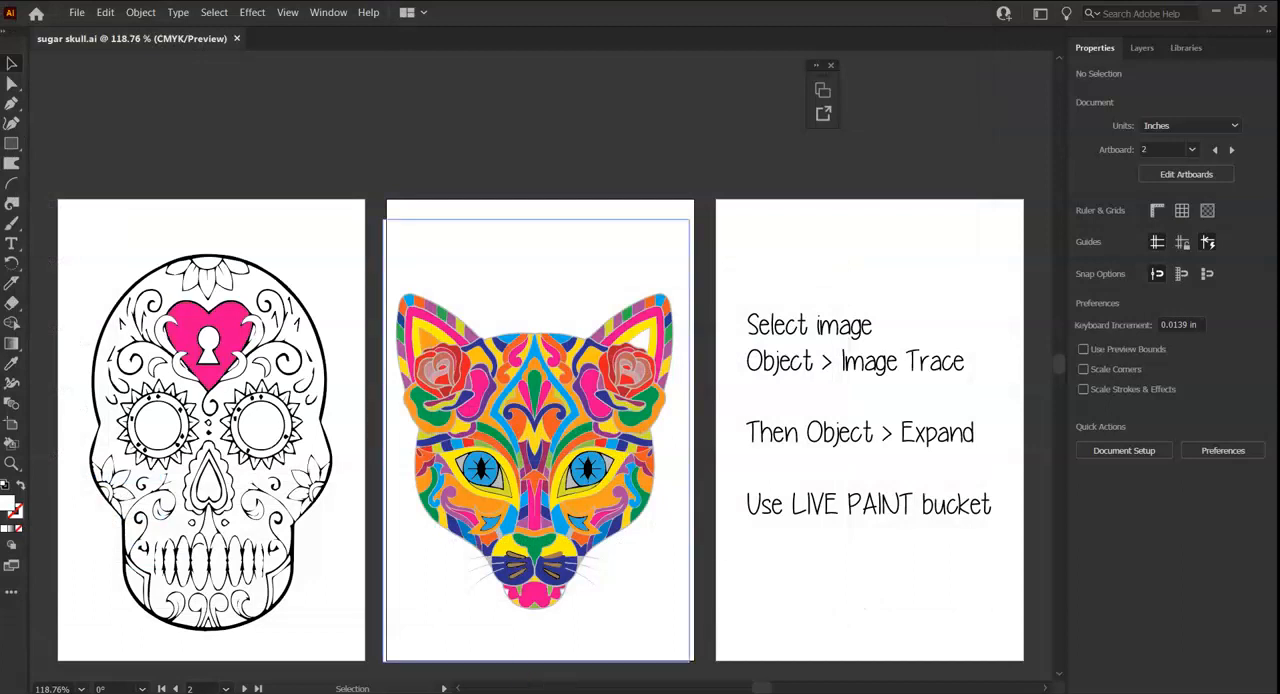
# Switch to File Explorer, open the Ill Day of Dead folder and view the exported cat sugar skull final-02 image.
pyautogui.press('super+e')
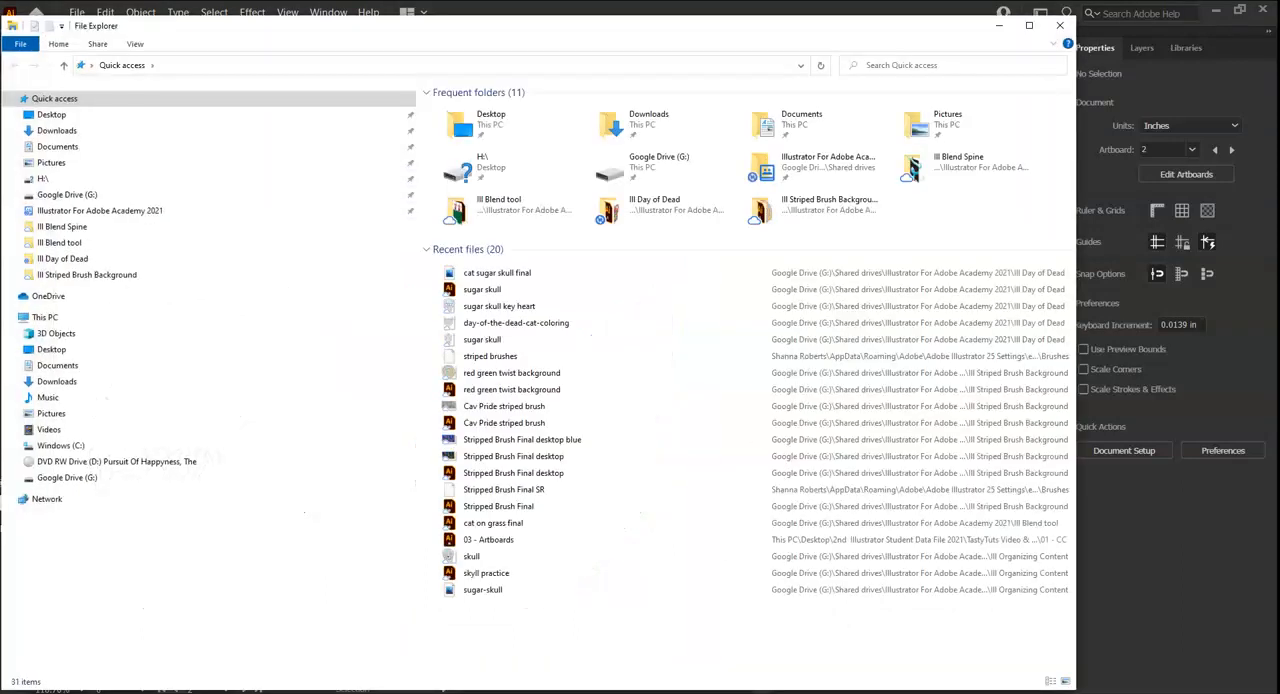
pyautogui.doubleClick(634, 208)
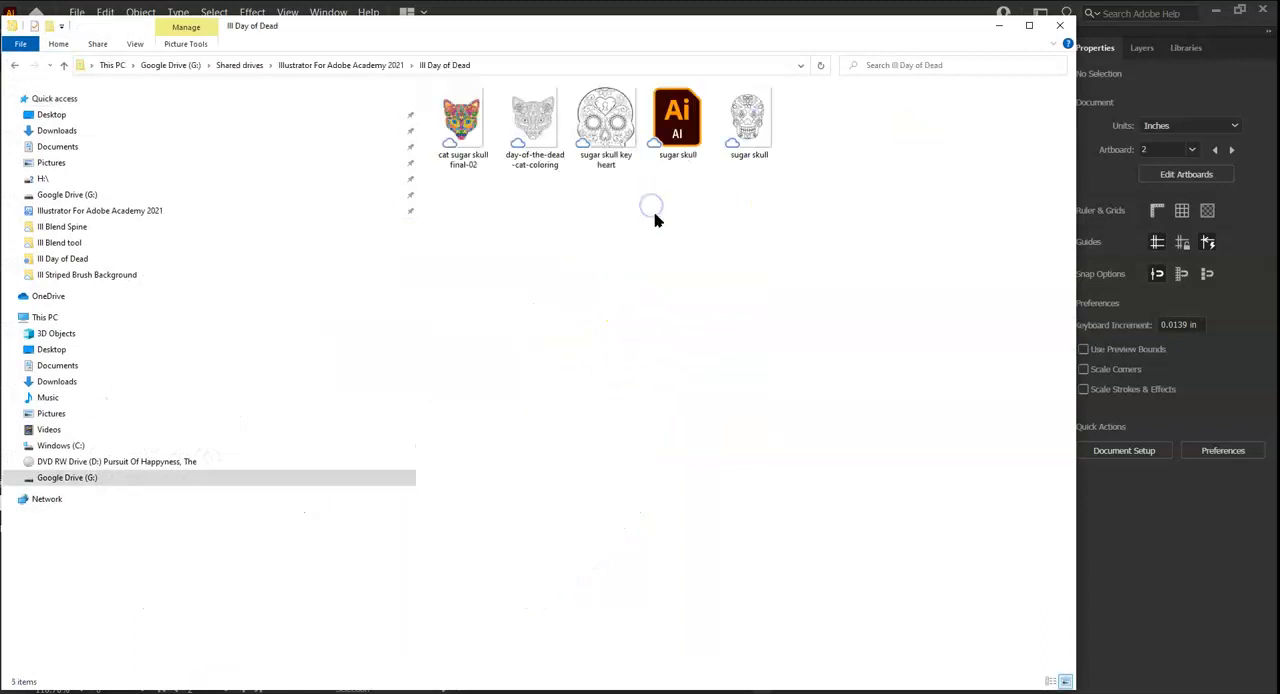
pyautogui.doubleClick(465, 116)
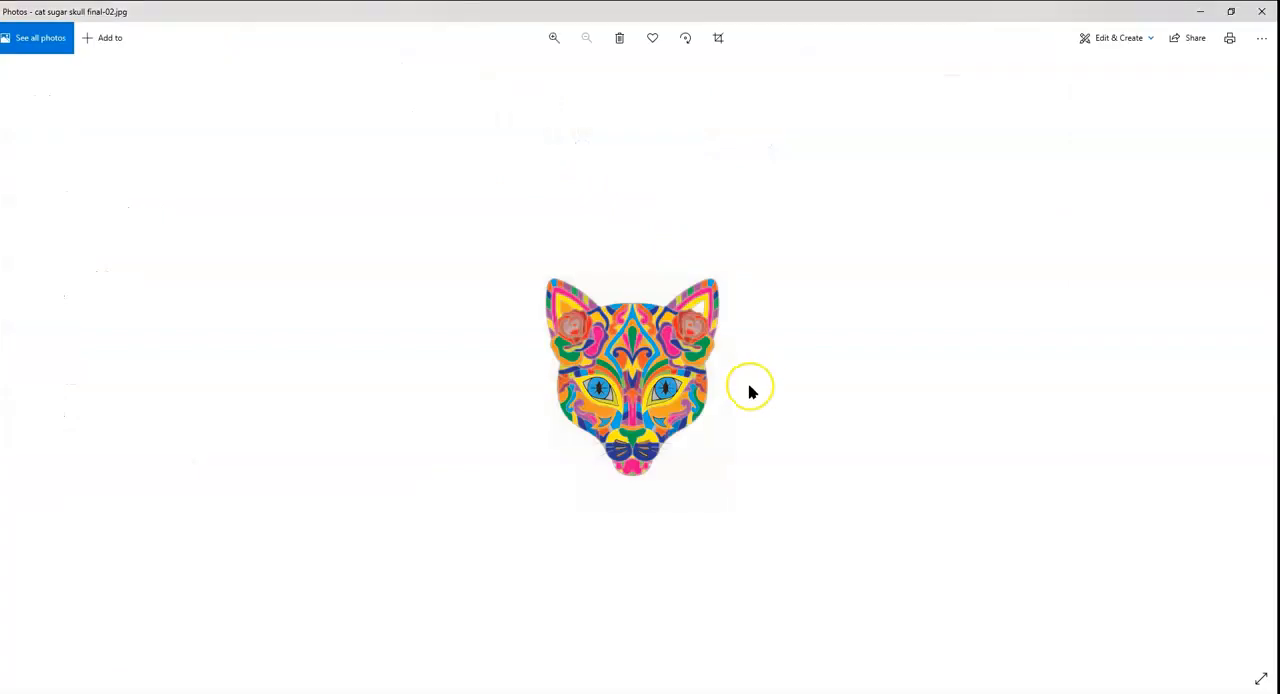